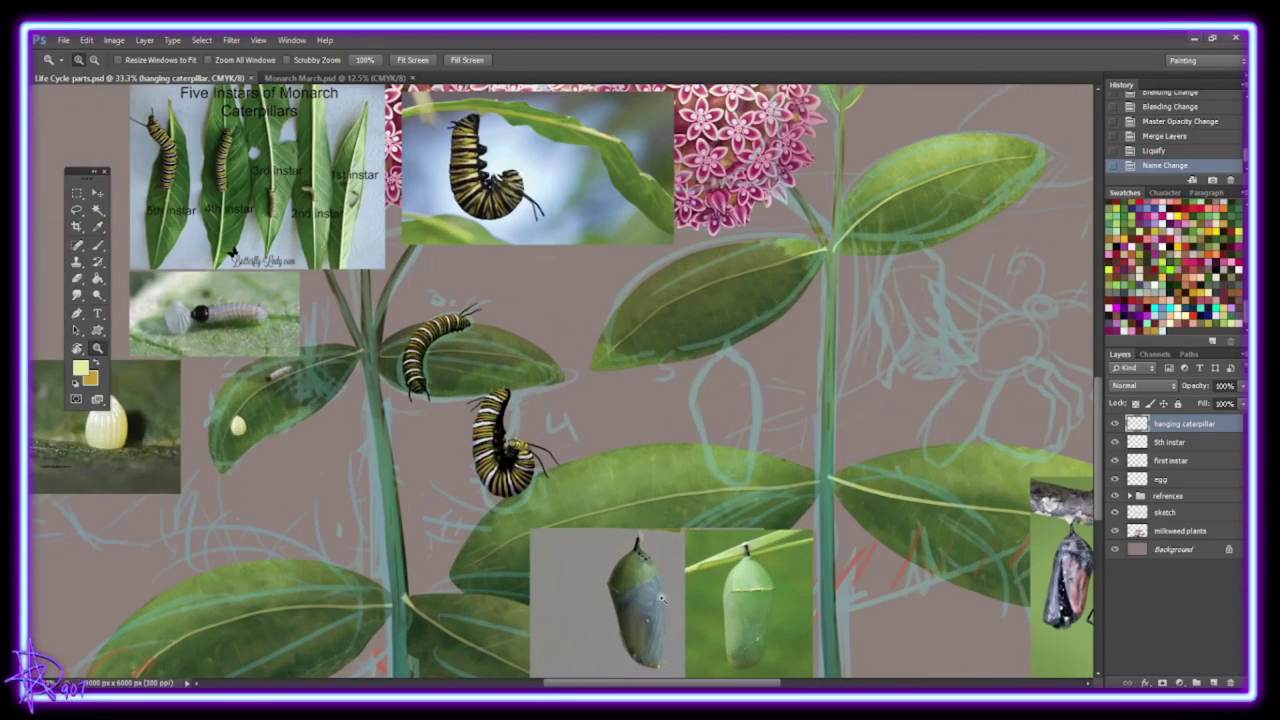
Rename the '5th instar' layer to '4th instar'.
{"action": "double_click", "coordinate": [1170, 441]}
{"action": "type", "text": "4th instar"}
{"action": "key", "text": "Return"}
Flip the chrysalis reference photo horizontally and add a new empty painting layer.
{"action": "scroll", "coordinate": [1015, 450], "scroll_direction": "down", "scroll_amount": 3}
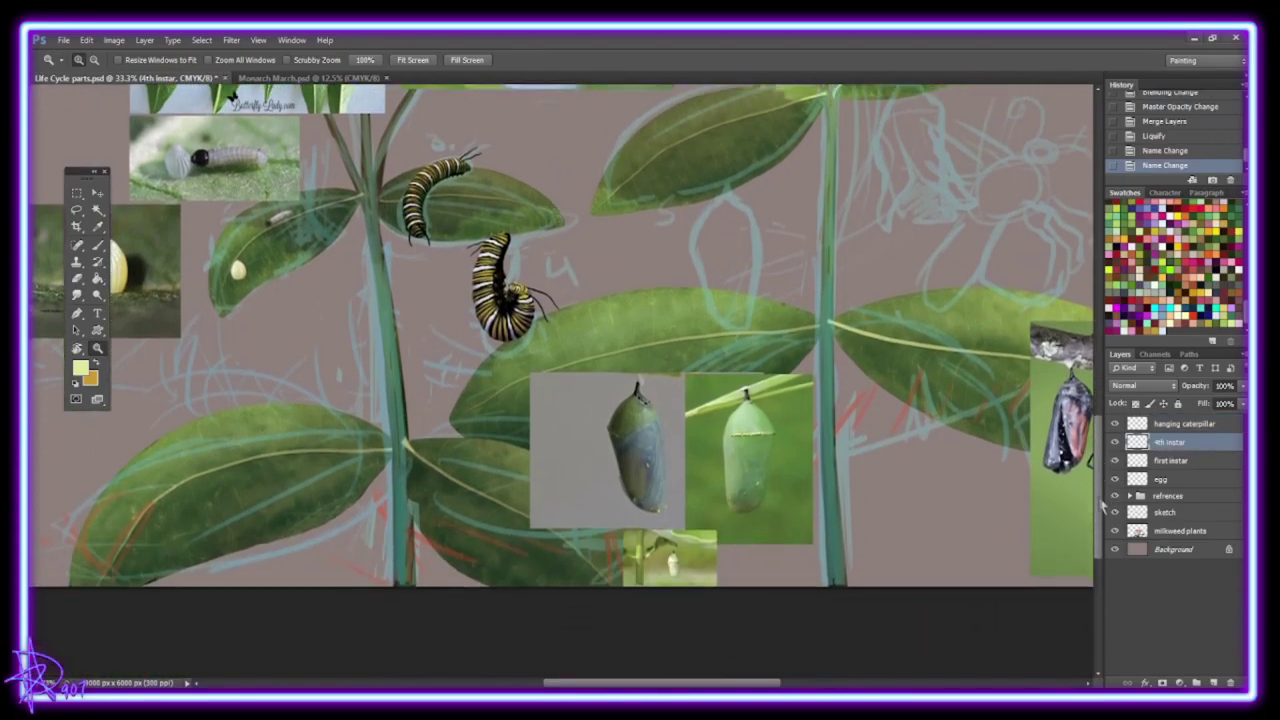
{"action": "key", "text": "v"}
{"action": "left_click", "coordinate": [415, 515], "text": "ctrl"}
{"action": "key", "text": "ctrl+shift+h"}
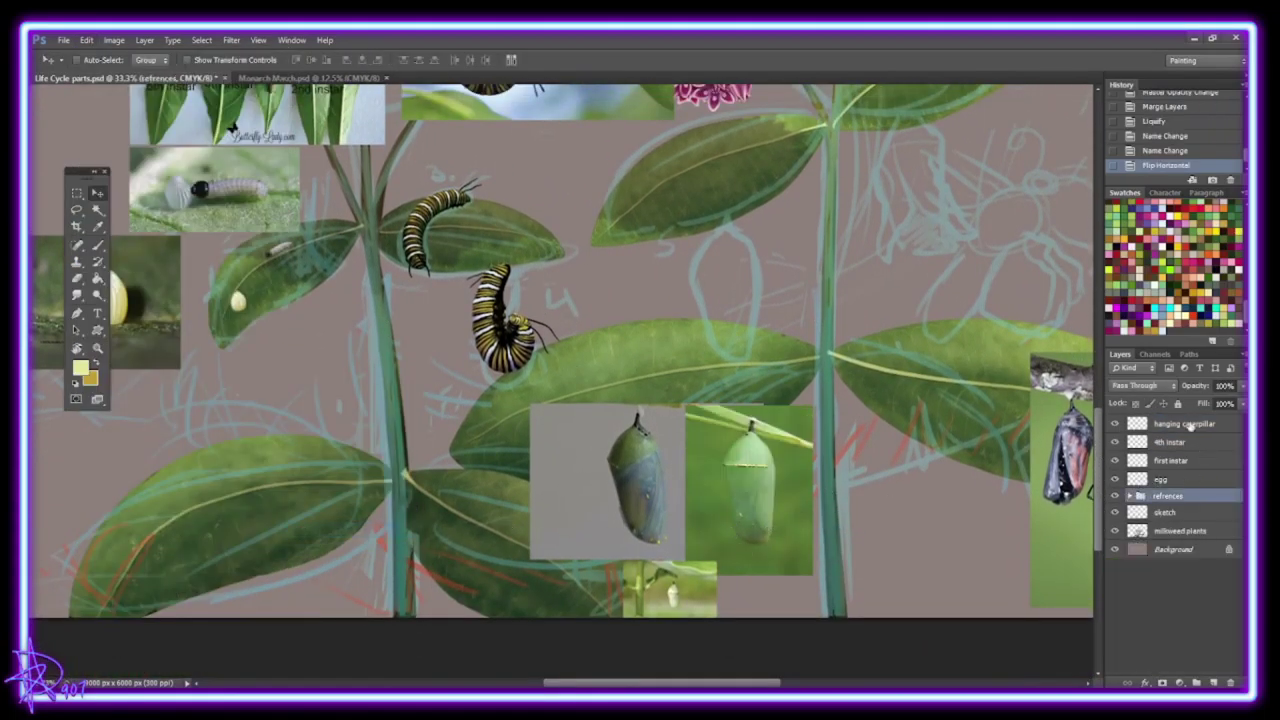
{"action": "key", "text": "ctrl+shift+alt+n"}
{"action": "key", "text": "z"}
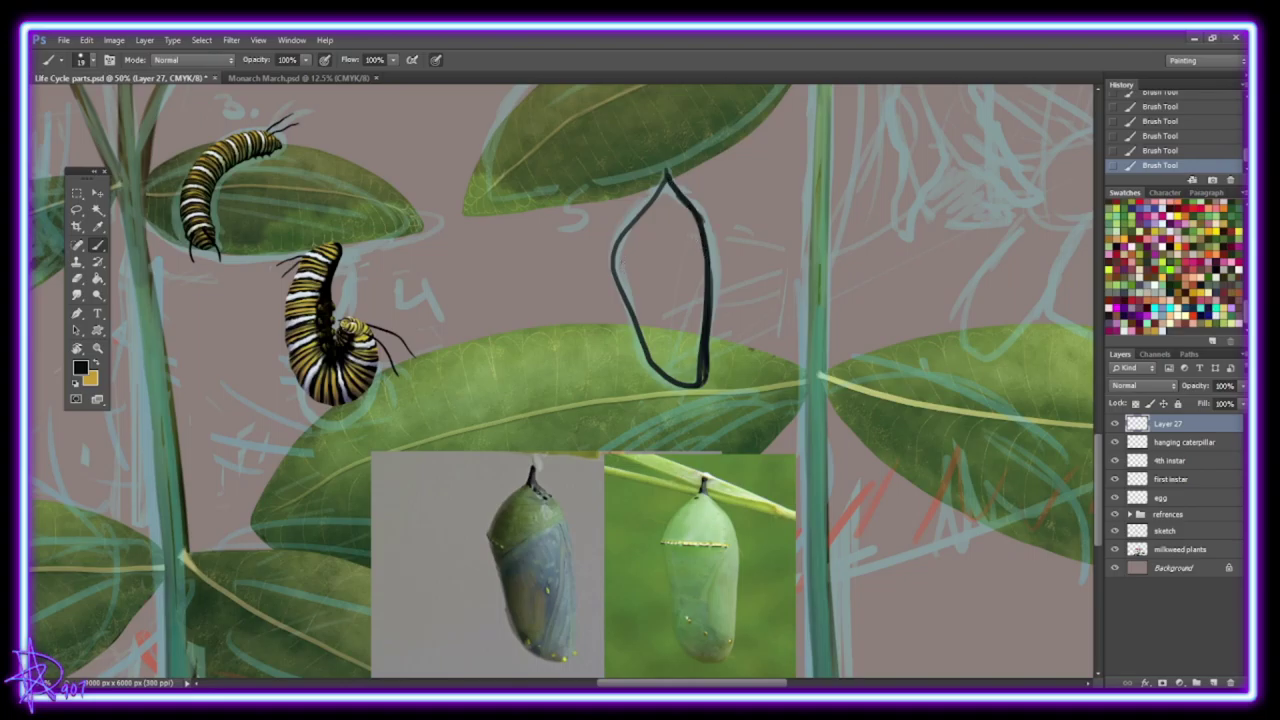
Fill the chrysalis outline solid black, smooth its left and right edges, and open Liquify.
{"action": "key", "text": "g"}
{"action": "left_click", "coordinate": [652, 357]}
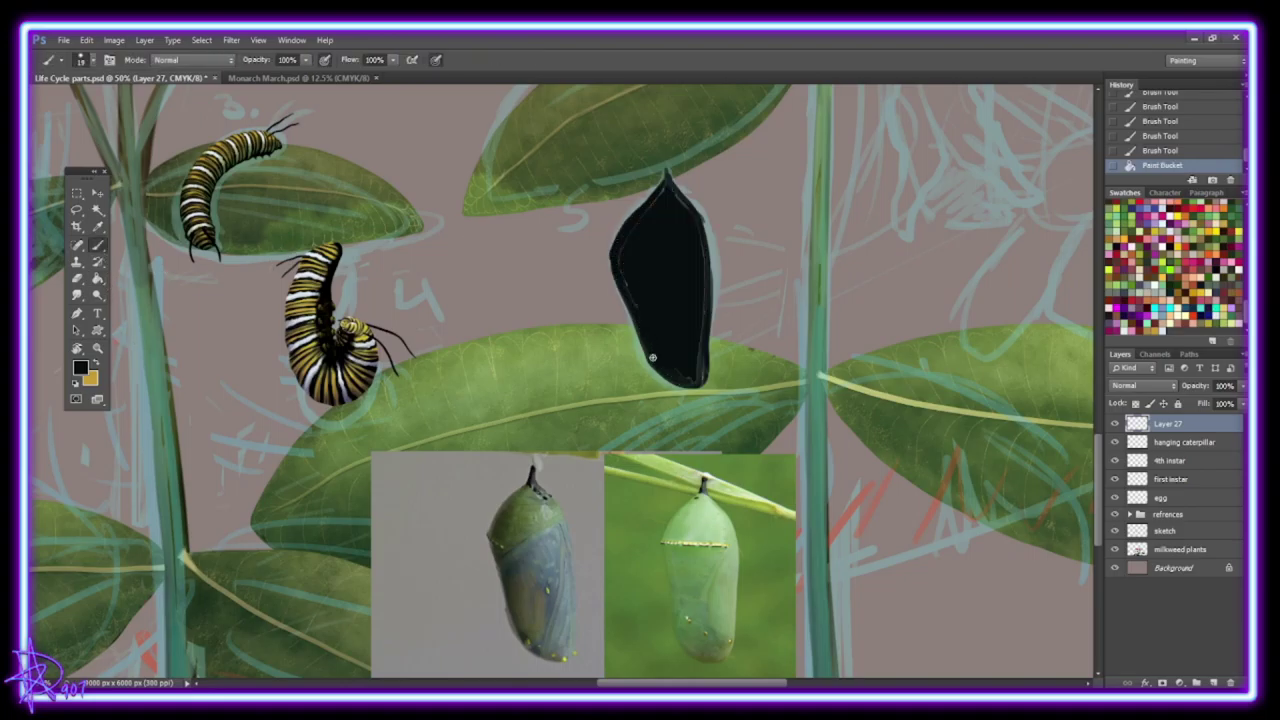
{"action": "left_click_drag", "start_coordinate": [647, 209], "coordinate": [612, 248]}
{"action": "left_click_drag", "start_coordinate": [668, 180], "coordinate": [708, 260]}
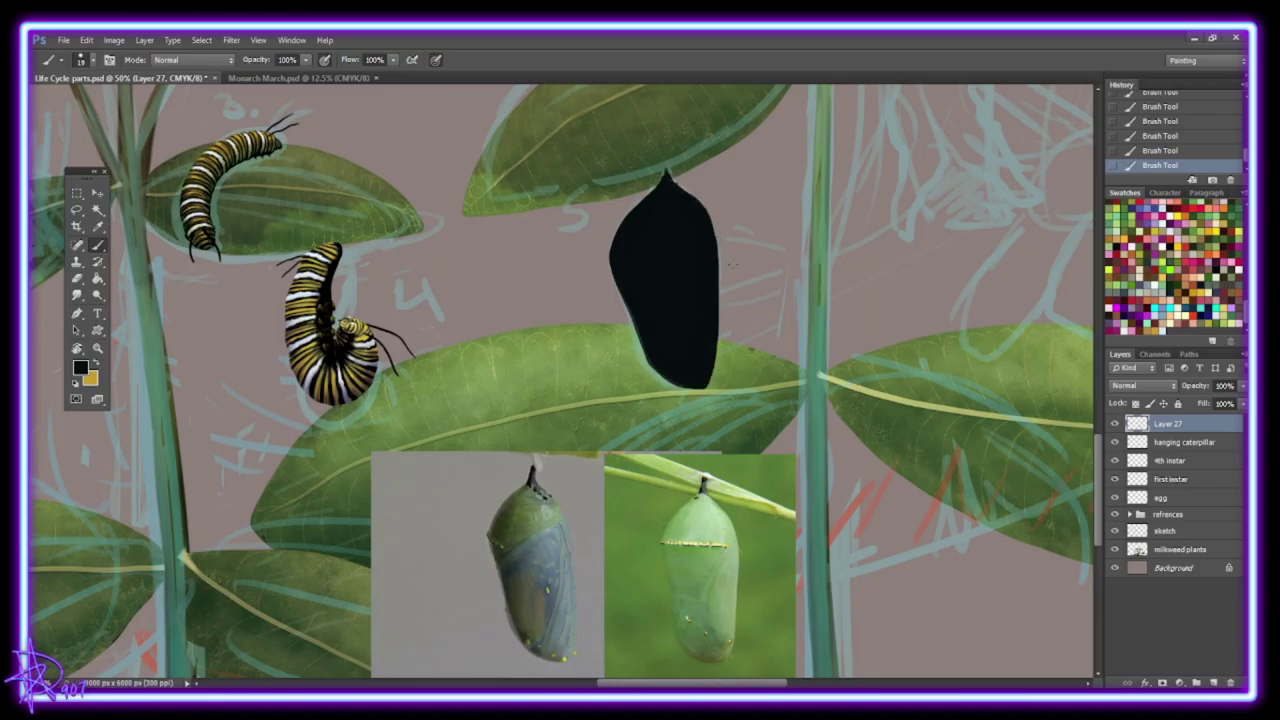
{"action": "key", "text": "shift+ctrl+x"}
{"action": "key", "text": "Return"}
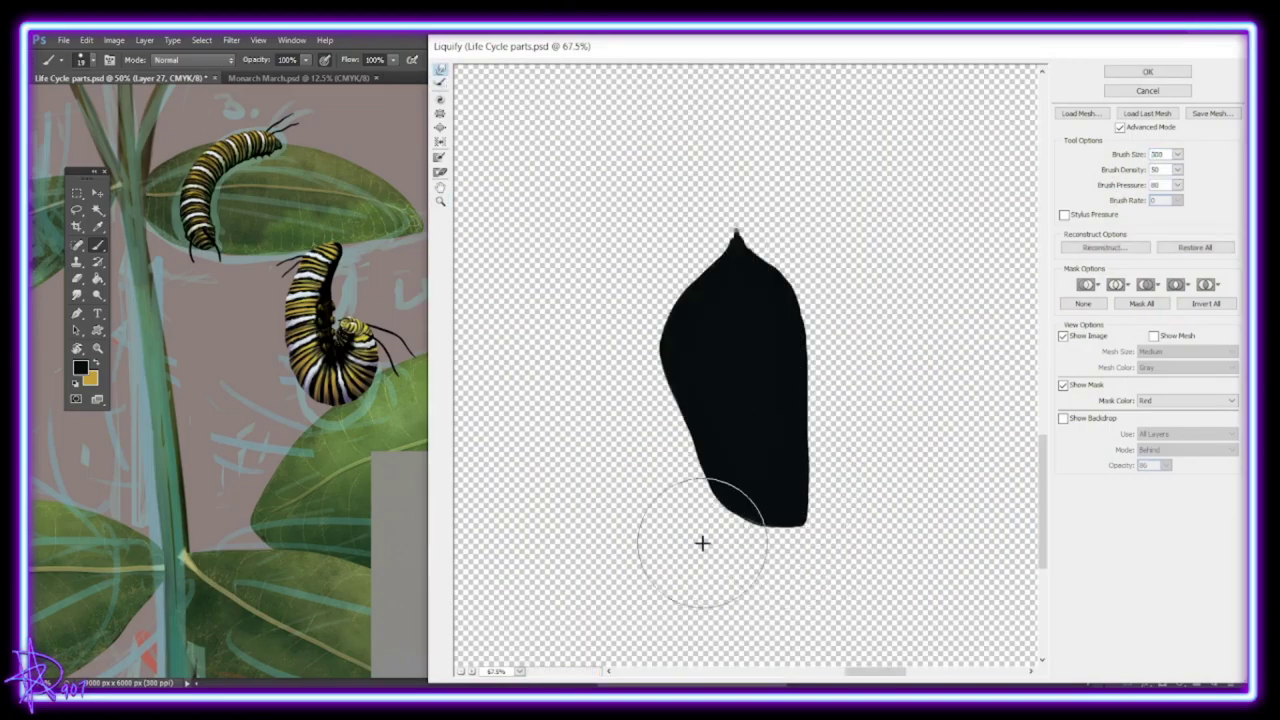
Warp the chrysalis's right side and tip in Liquify, then paint pale stripes on a clipped layer.
{"action": "mouse_move", "coordinate": [790, 510]}
{"action": "left_mouse_down"}
{"action": "mouse_move", "coordinate": [800, 423]}
{"action": "mouse_move", "coordinate": [777, 331]}
{"action": "left_mouse_up"}
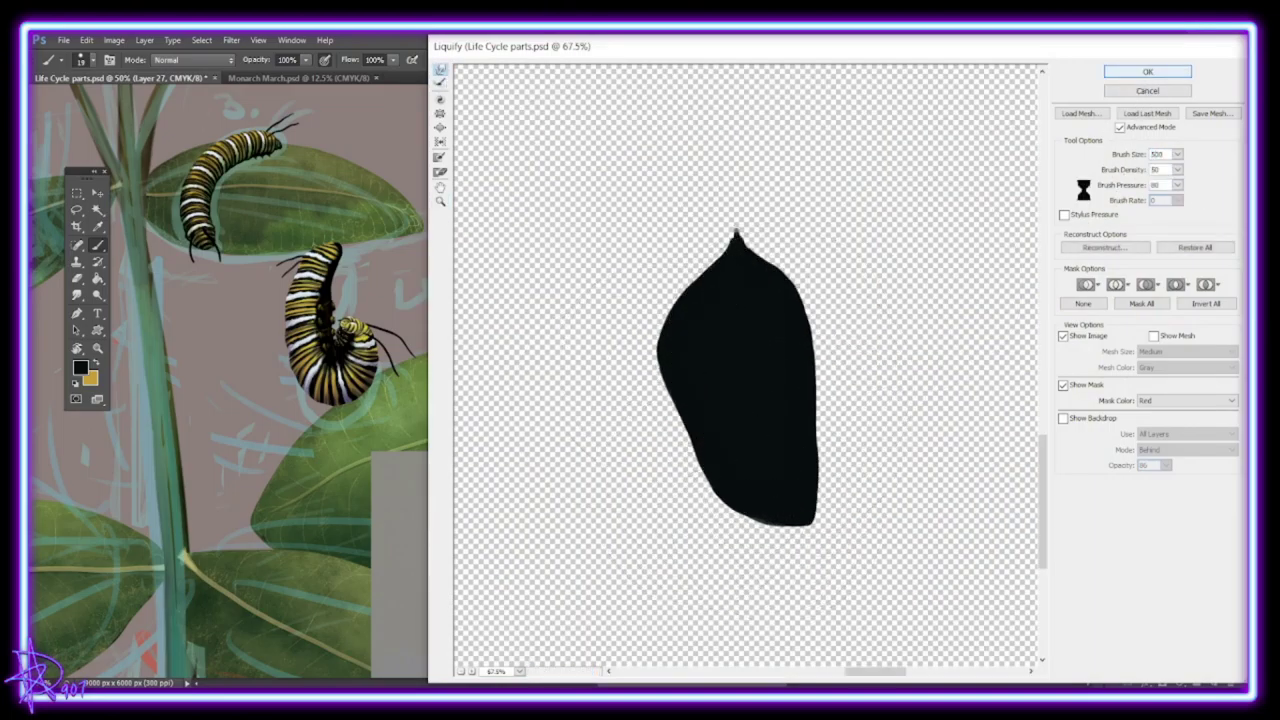
{"action": "left_click", "coordinate": [1147, 71]}
{"action": "left_click", "coordinate": [1196, 682]}
{"action": "key", "text": "F5"}
{"action": "left_click_drag", "start_coordinate": [622, 212], "coordinate": [704, 214]}
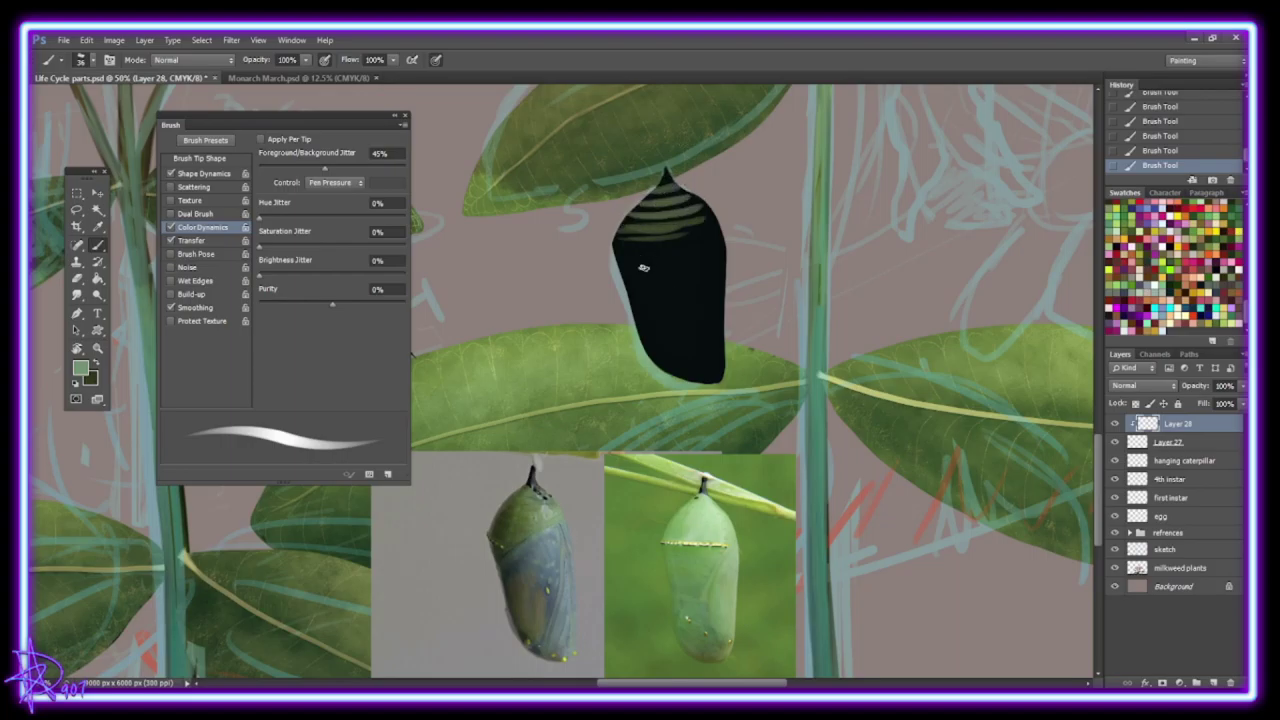
Paint light stripes across the chrysalis and green shading down its right edge.
{"action": "mouse_move", "coordinate": [624, 282]}
{"action": "left_mouse_down"}
{"action": "mouse_move", "coordinate": [716, 216]}
{"action": "mouse_move", "coordinate": [688, 377]}
{"action": "left_mouse_up"}
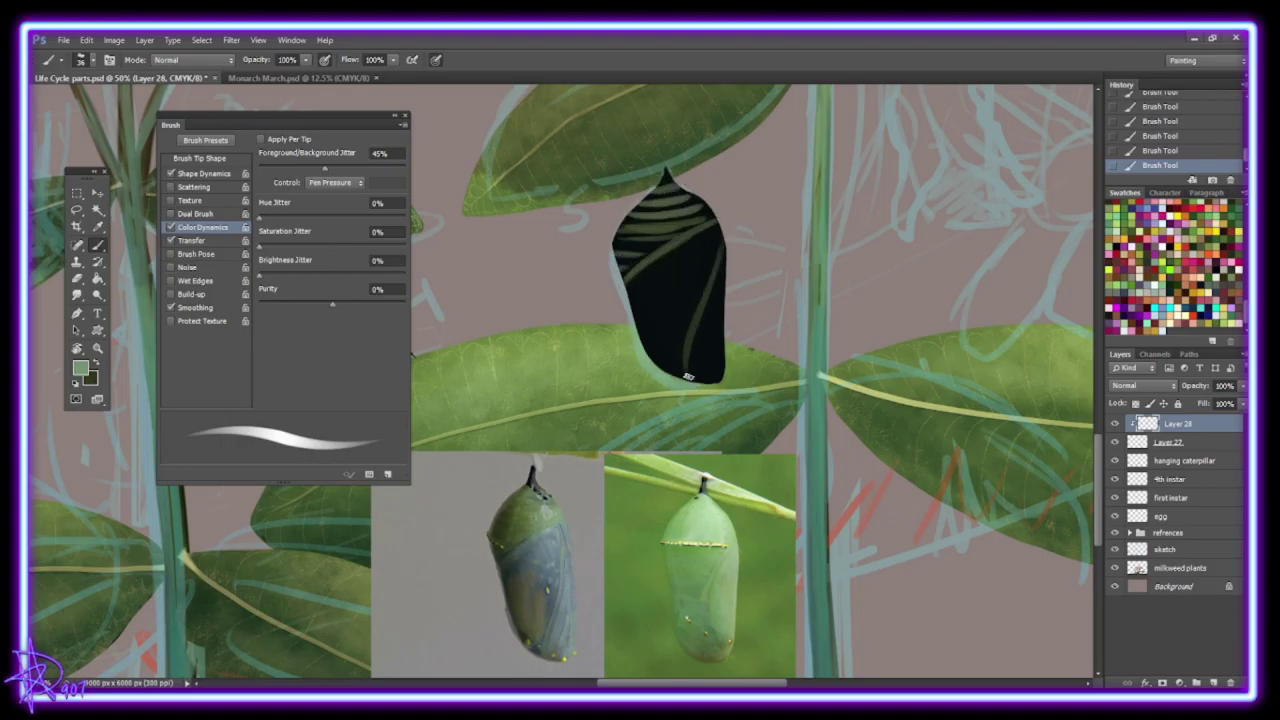
{"action": "left_click_drag", "start_coordinate": [636, 300], "coordinate": [700, 288]}
{"action": "left_click_drag", "start_coordinate": [646, 336], "coordinate": [676, 328]}
{"action": "left_click_drag", "start_coordinate": [726, 250], "coordinate": [698, 375]}
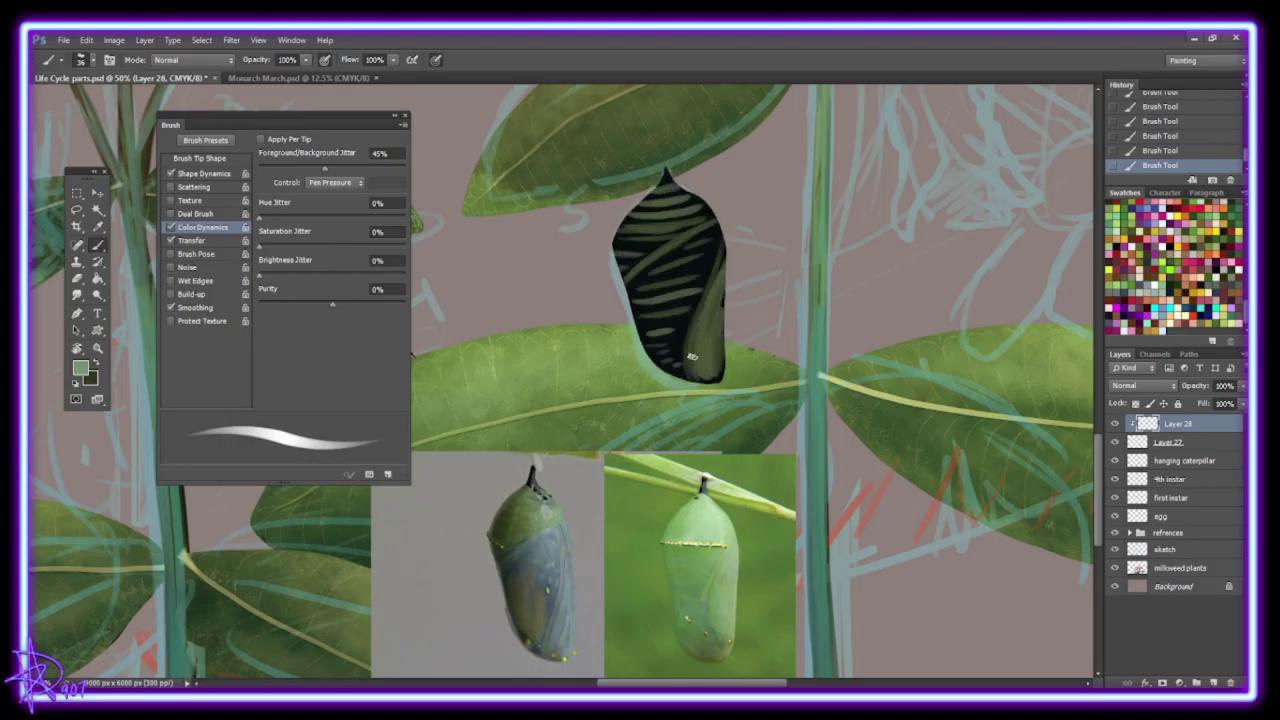
{"action": "left_click_drag", "start_coordinate": [714, 310], "coordinate": [707, 381]}
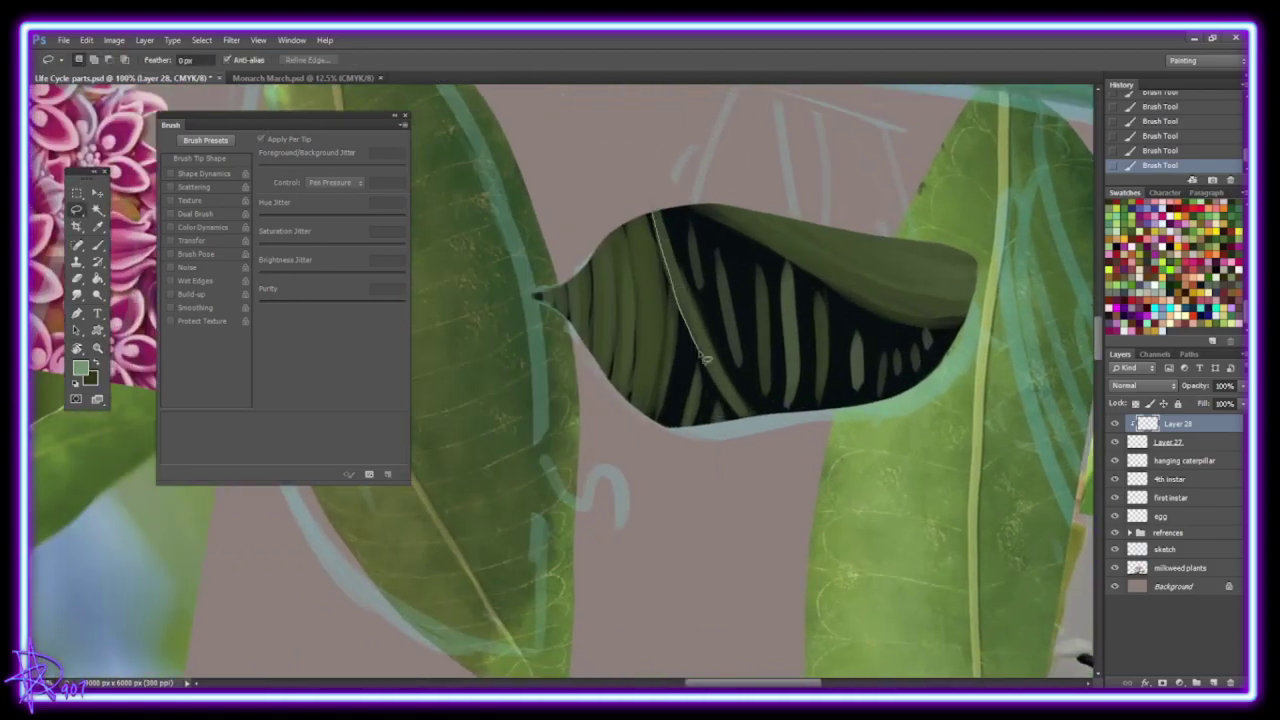
Paint green inside the selected area, deselect, and lasso the chrysalis's wing-fold area.
{"action": "left_click_drag", "start_coordinate": [680, 318], "coordinate": [726, 422]}
{"action": "mouse_move", "coordinate": [690, 340]}
{"action": "left_mouse_down"}
{"action": "mouse_move", "coordinate": [740, 420]}
{"action": "mouse_move", "coordinate": [710, 405]}
{"action": "left_mouse_up"}
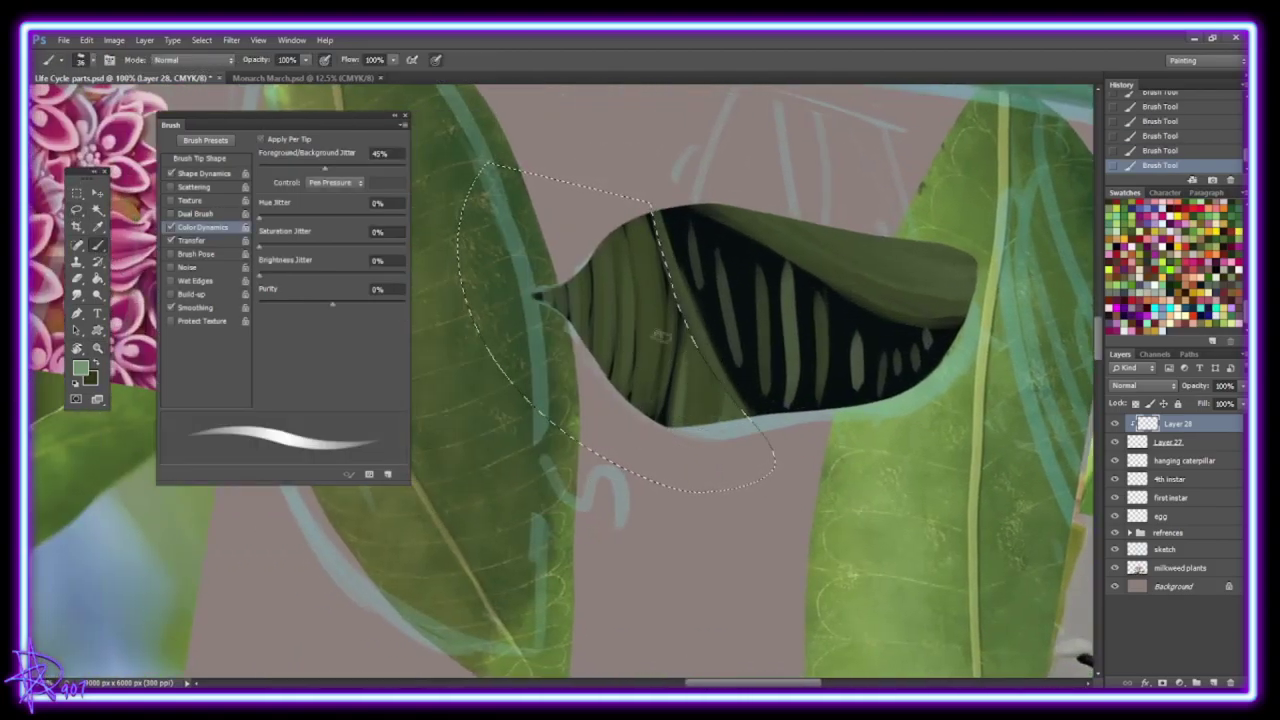
{"action": "key", "text": "ctrl+d"}
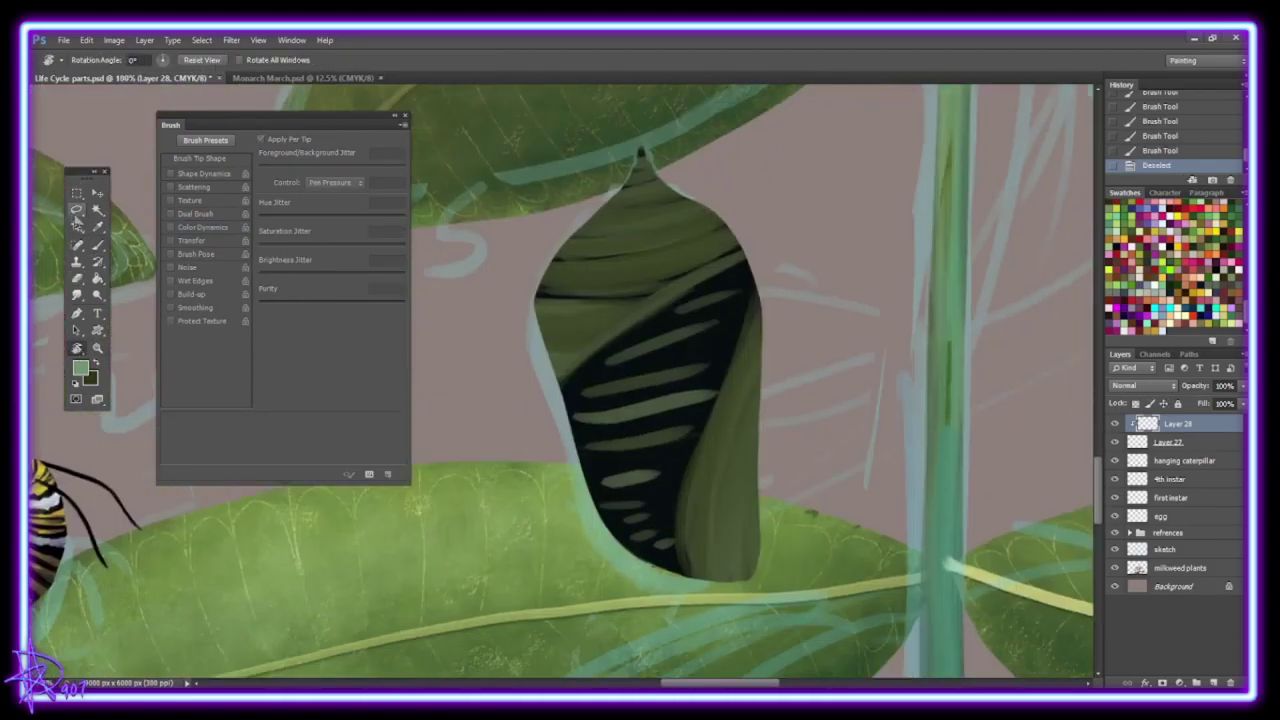
{"action": "key", "text": "l"}
{"action": "mouse_move", "coordinate": [561, 386]}
{"action": "left_mouse_down"}
{"action": "mouse_move", "coordinate": [714, 284]}
{"action": "mouse_move", "coordinate": [686, 518]}
{"action": "left_mouse_up"}
Cover the dark stripes in the wing fold with green and rotate the canvas back upright.
{"action": "key", "text": "b"}
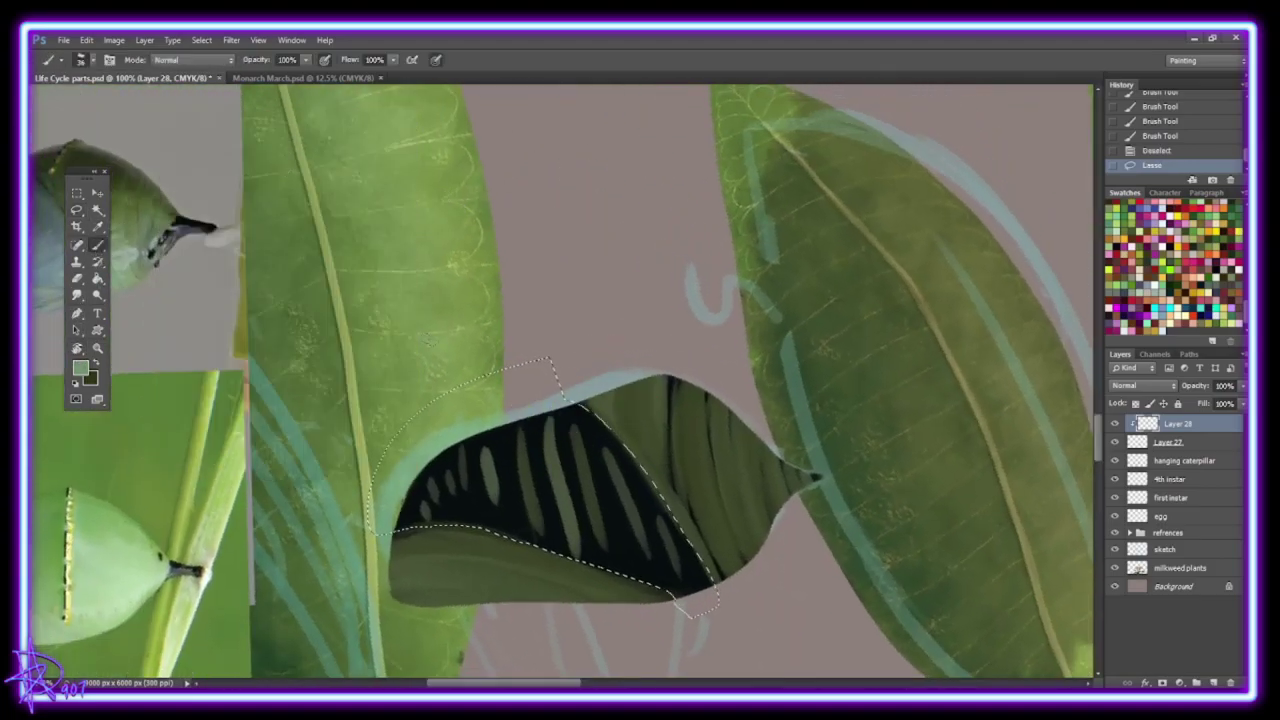
{"action": "mouse_move", "coordinate": [458, 535]}
{"action": "left_mouse_down"}
{"action": "mouse_move", "coordinate": [529, 557]}
{"action": "mouse_move", "coordinate": [640, 500]}
{"action": "mouse_move", "coordinate": [680, 560]}
{"action": "left_mouse_up"}
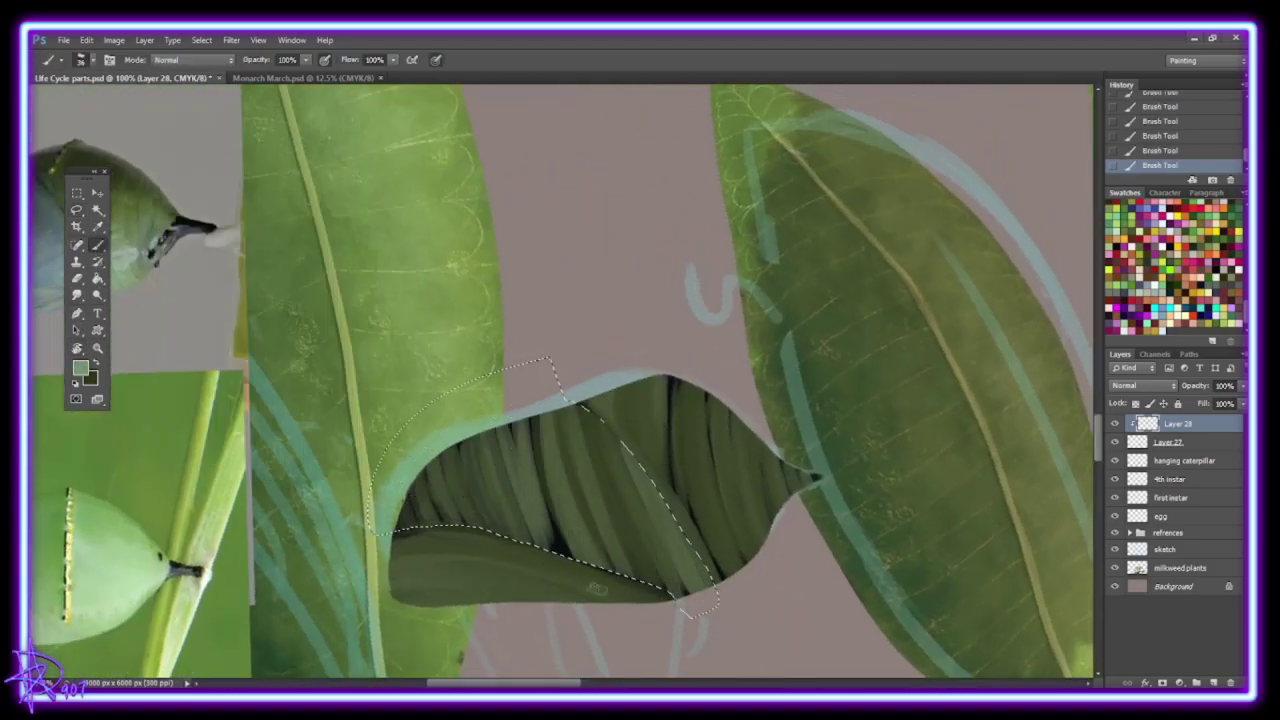
{"action": "left_click_drag", "start_coordinate": [560, 450], "coordinate": [430, 580]}
{"action": "key", "text": "r"}
{"action": "mouse_move", "coordinate": [196, 103]}
{"action": "left_mouse_down"}
{"action": "mouse_move", "coordinate": [600, 300]}
{"action": "mouse_move", "coordinate": [571, 509]}
{"action": "mouse_move", "coordinate": [483, 343]}
{"action": "left_mouse_up"}
Smudge the chrysalis's right side with an 80 size brush at 45% strength.
{"action": "key", "text": "r"}
{"action": "left_click", "coordinate": [80, 60]}
{"action": "left_click", "coordinate": [110, 266]}
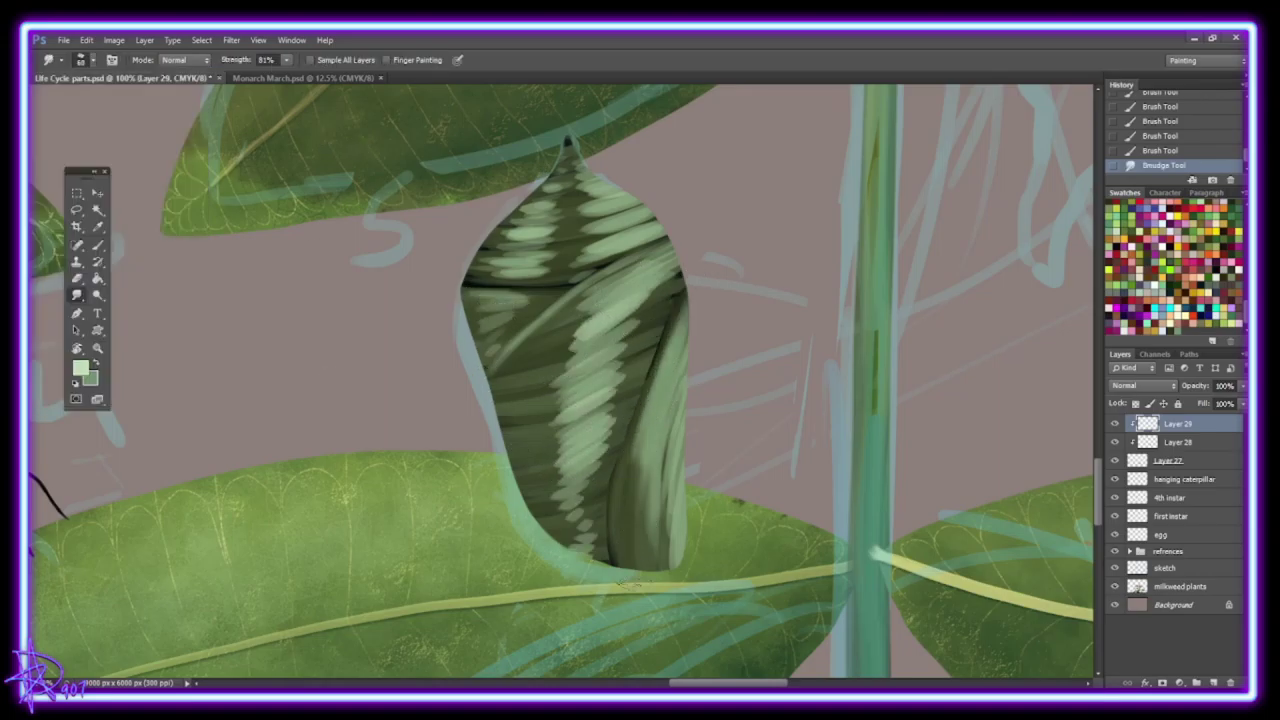
{"action": "left_click_drag", "start_coordinate": [640, 530], "coordinate": [680, 380]}
{"action": "mouse_move", "coordinate": [670, 450]}
{"action": "left_mouse_down"}
{"action": "mouse_move", "coordinate": [648, 283]}
{"action": "mouse_move", "coordinate": [573, 229]}
{"action": "mouse_move", "coordinate": [650, 300]}
{"action": "left_mouse_up"}
{"action": "key", "text": "4"}
{"action": "key", "text": "5"}
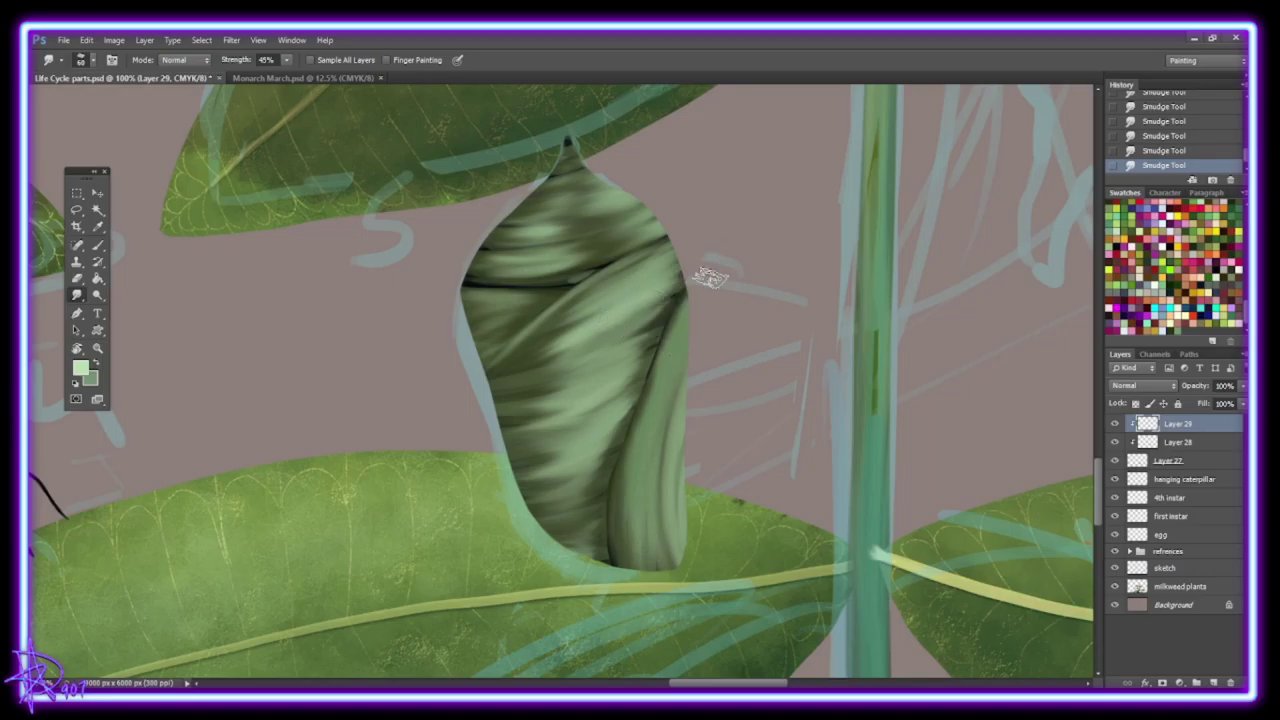
Lasso the chrysalis's right fold and smooth it with the Smudge tool inside the selection.
{"action": "key", "text": "l"}
{"action": "mouse_move", "coordinate": [608, 562]}
{"action": "left_mouse_down"}
{"action": "mouse_move", "coordinate": [662, 343]}
{"action": "mouse_move", "coordinate": [680, 555]}
{"action": "left_mouse_up"}
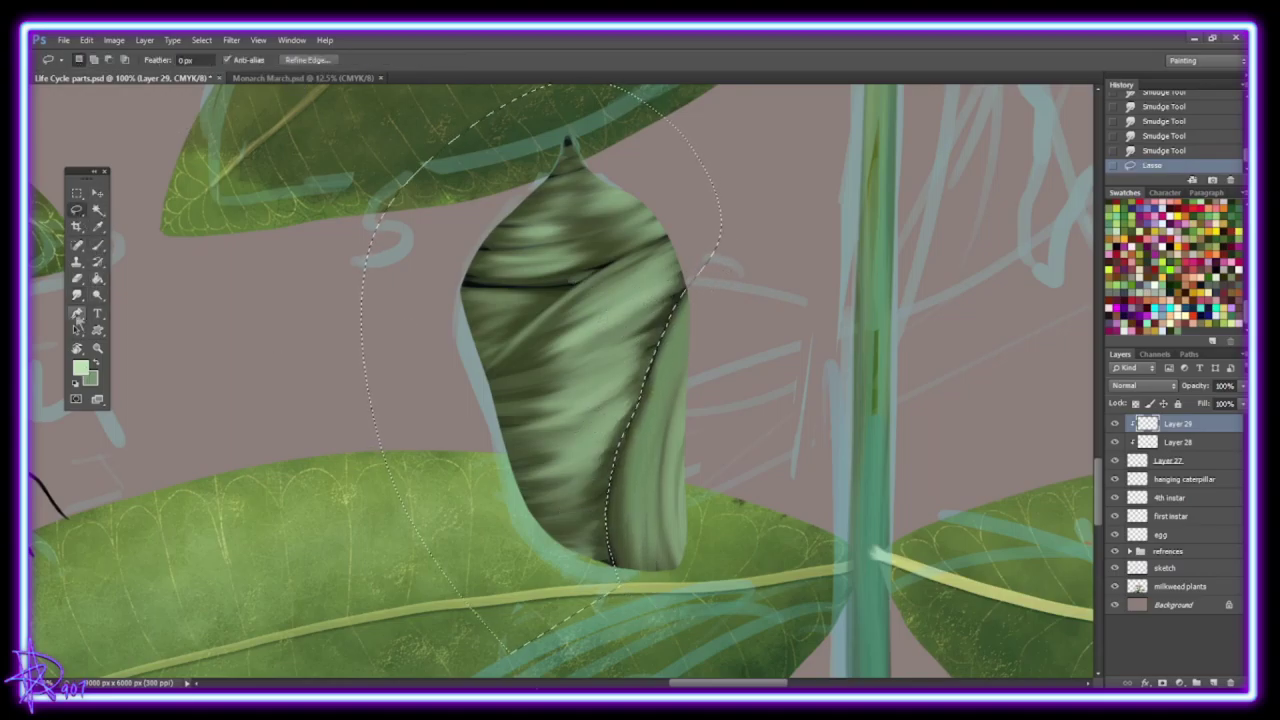
{"action": "key", "text": "r"}
{"action": "left_click_drag", "start_coordinate": [620, 450], "coordinate": [670, 300]}
{"action": "key", "text": "ctrl+d"}
Smudge fine fold detail with an 11 size brush and sample a darker green from the reference.
{"action": "left_click", "coordinate": [80, 60]}
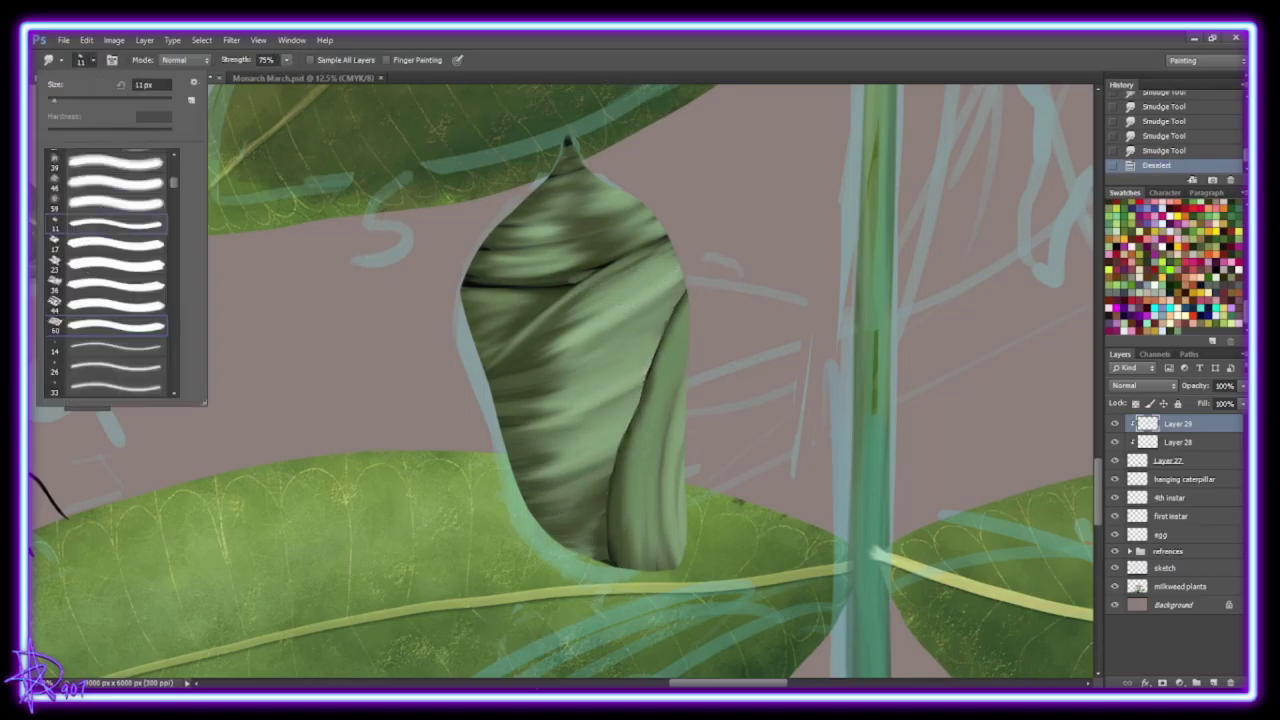
{"action": "double_click", "coordinate": [120, 150]}
{"action": "left_click_drag", "start_coordinate": [640, 440], "coordinate": [645, 355]}
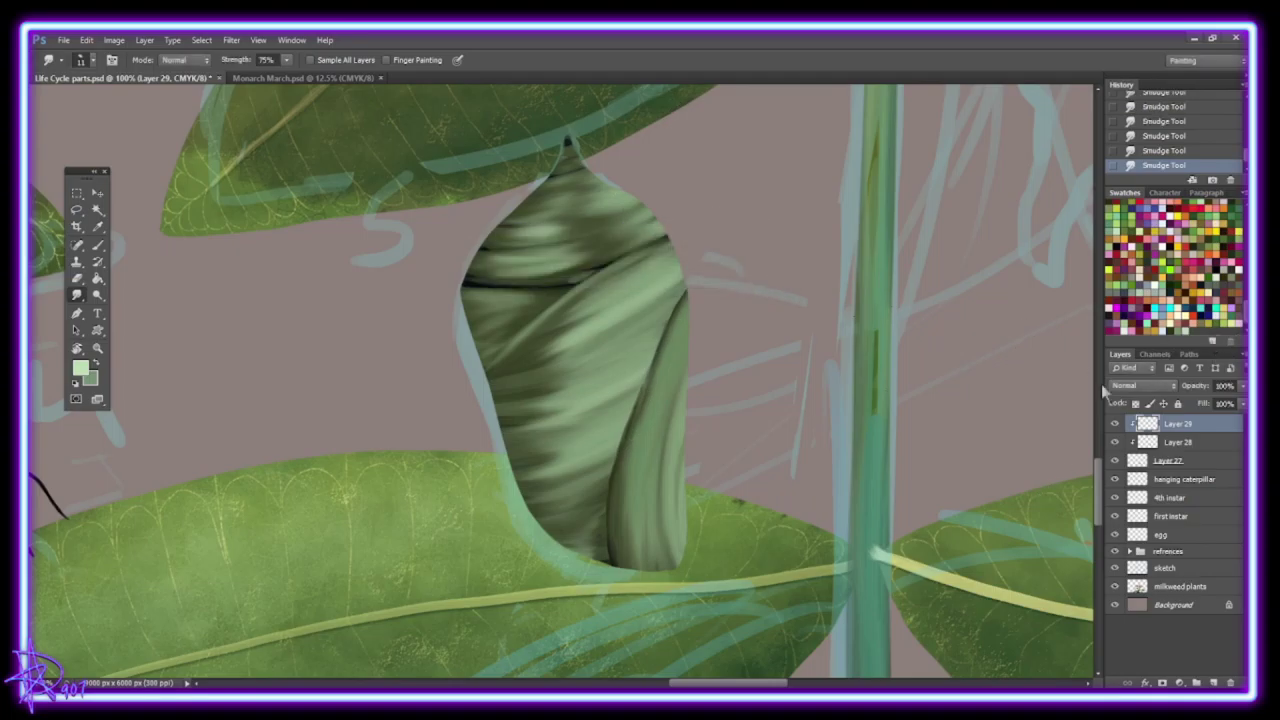
{"action": "mouse_move", "coordinate": [1100, 480]}
{"action": "left_mouse_down"}
{"action": "mouse_move", "coordinate": [1103, 537]}
{"action": "mouse_move", "coordinate": [1100, 480]}
{"action": "left_mouse_up"}
{"action": "key", "text": "i"}
{"action": "left_click", "coordinate": [650, 408]}
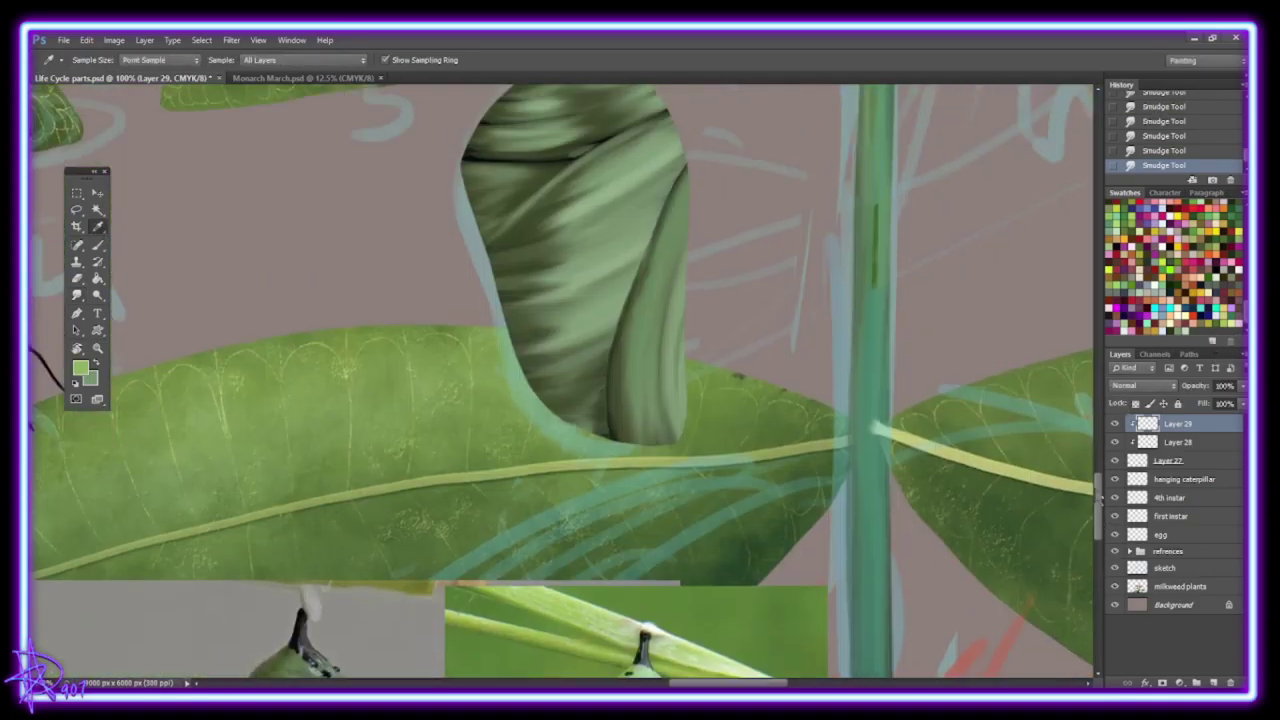
Add a new clipped layer and paint light-green highlights across the chrysalis.
{"action": "left_click", "coordinate": [1213, 682]}
{"action": "right_click", "coordinate": [1178, 423]}
{"action": "left_click", "coordinate": [1069, 377]}
{"action": "key", "text": "b"}
{"action": "mouse_move", "coordinate": [500, 280]}
{"action": "left_mouse_down"}
{"action": "mouse_move", "coordinate": [578, 284]}
{"action": "mouse_move", "coordinate": [530, 360]}
{"action": "left_mouse_up"}
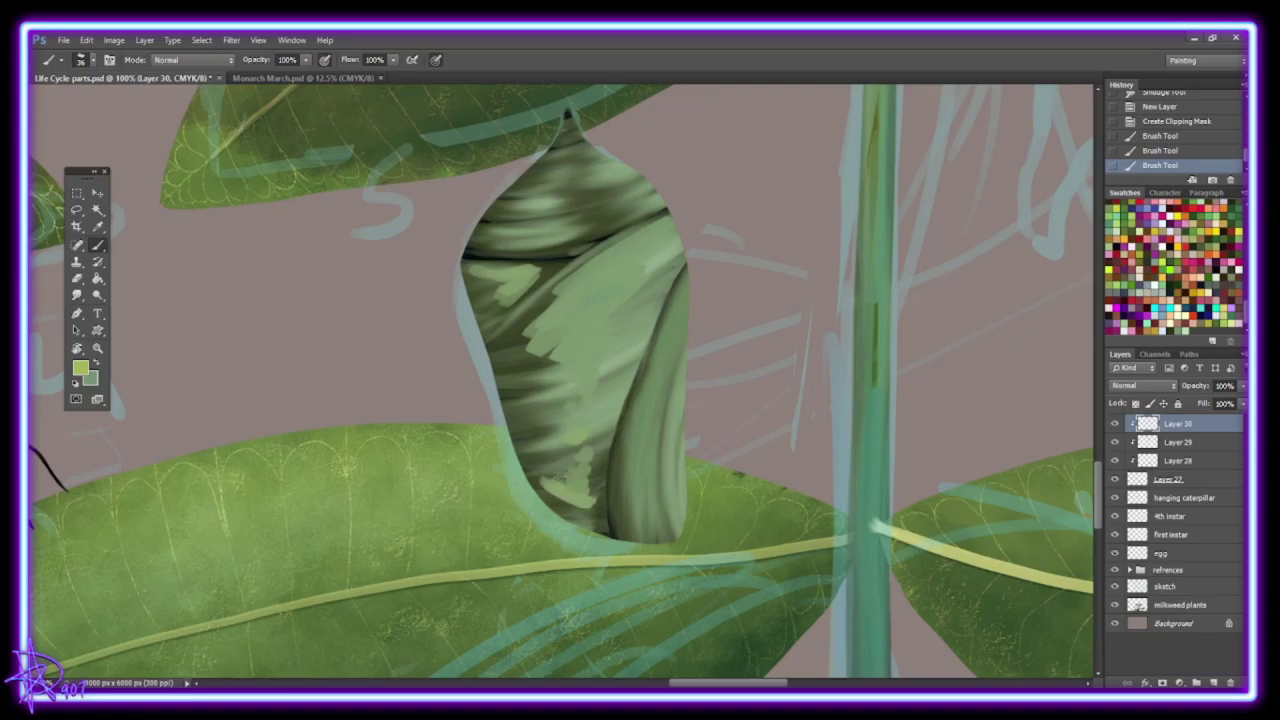
{"action": "left_click_drag", "start_coordinate": [480, 245], "coordinate": [620, 215]}
{"action": "left_click_drag", "start_coordinate": [540, 195], "coordinate": [585, 160]}
Smudge the new light-green highlights into the chrysalis.
{"action": "key", "text": "r"}
{"action": "left_click", "coordinate": [93, 60]}
{"action": "left_click_drag", "start_coordinate": [537, 238], "coordinate": [610, 200]}
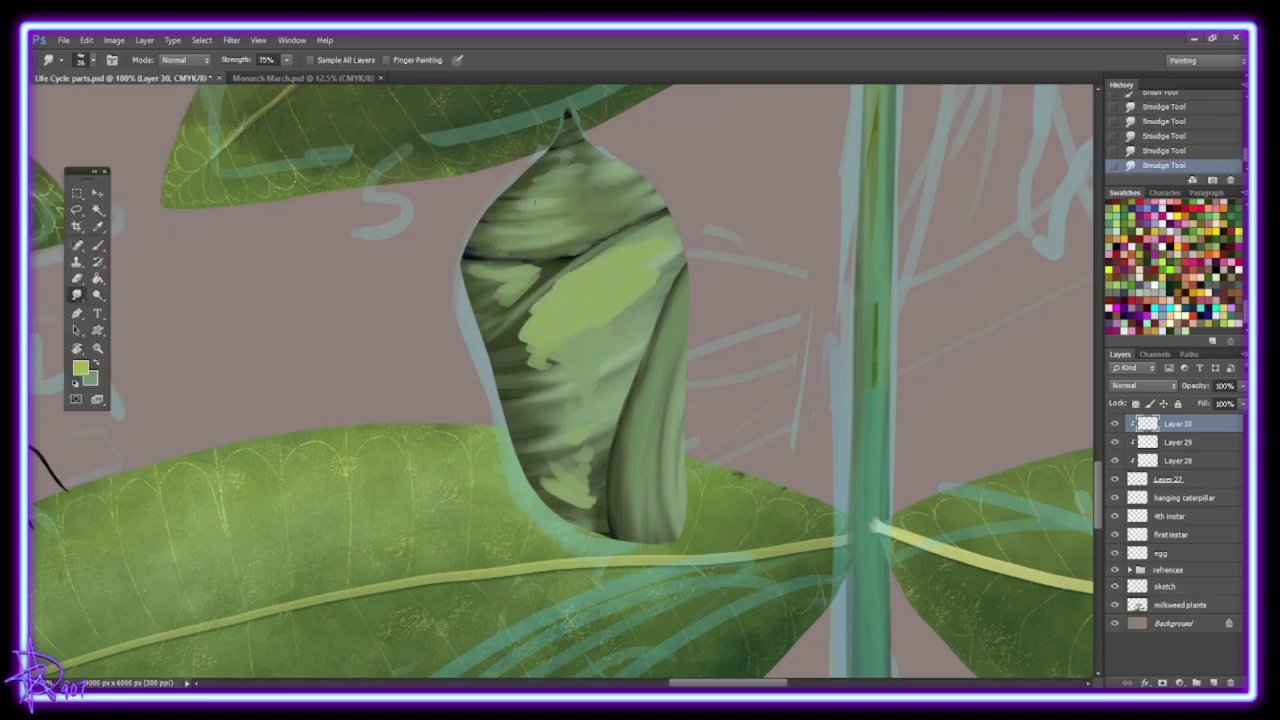
{"action": "left_click_drag", "start_coordinate": [500, 290], "coordinate": [610, 250]}
{"action": "left_click_drag", "start_coordinate": [530, 340], "coordinate": [591, 508]}
{"action": "left_click_drag", "start_coordinate": [540, 300], "coordinate": [617, 218]}
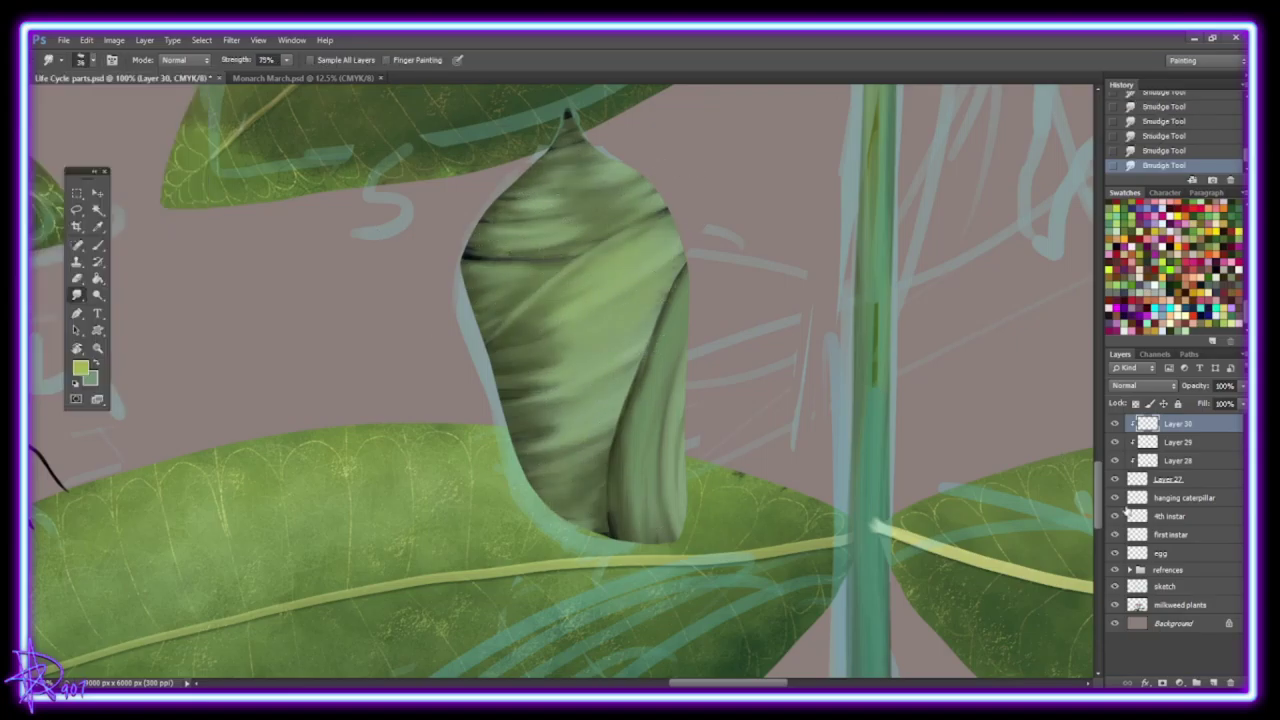
Add another clipped layer and paint light-green highlights on the chrysalis's upper body.
{"action": "key", "text": "ctrl+alt+shift+n"}
{"action": "key", "text": "ctrl+alt+g"}
{"action": "key", "text": "i"}
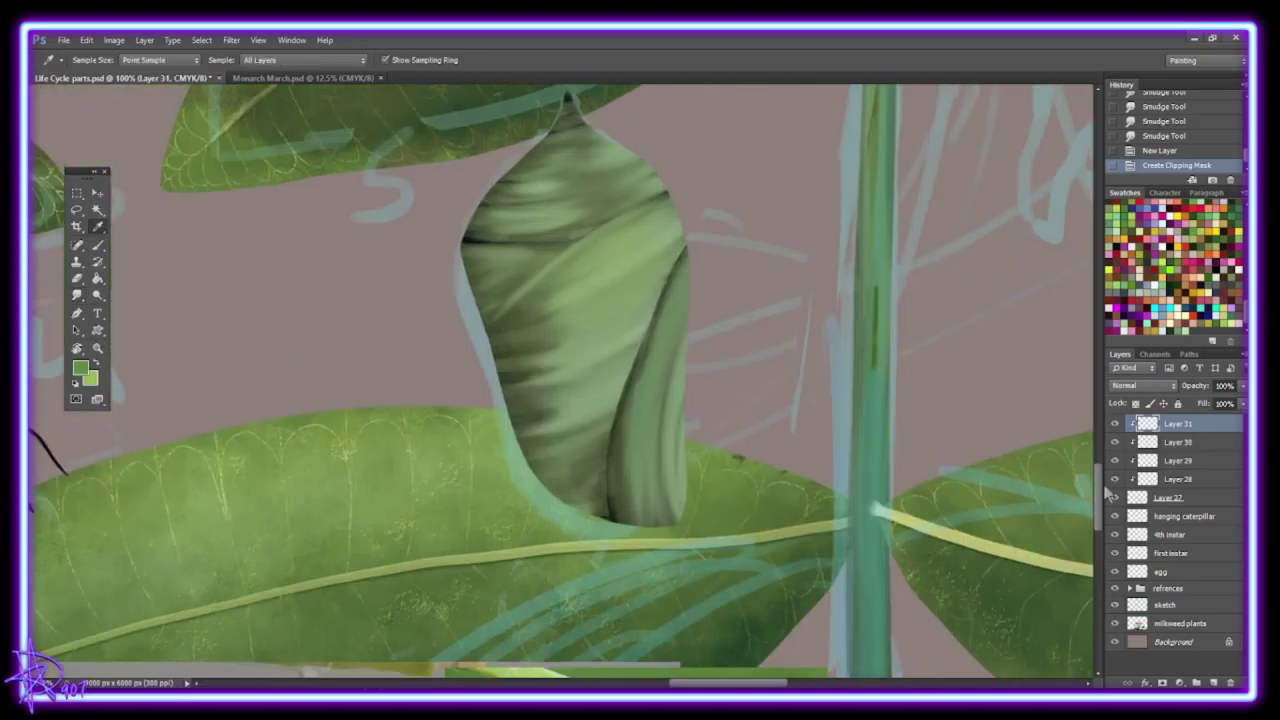
{"action": "key", "text": "b"}
{"action": "left_click_drag", "start_coordinate": [466, 256], "coordinate": [552, 246]}
{"action": "left_click_drag", "start_coordinate": [480, 288], "coordinate": [556, 246]}
{"action": "left_click_drag", "start_coordinate": [512, 322], "coordinate": [668, 200]}
{"action": "left_click_drag", "start_coordinate": [510, 330], "coordinate": [596, 270]}
{"action": "left_click_drag", "start_coordinate": [492, 236], "coordinate": [642, 198]}
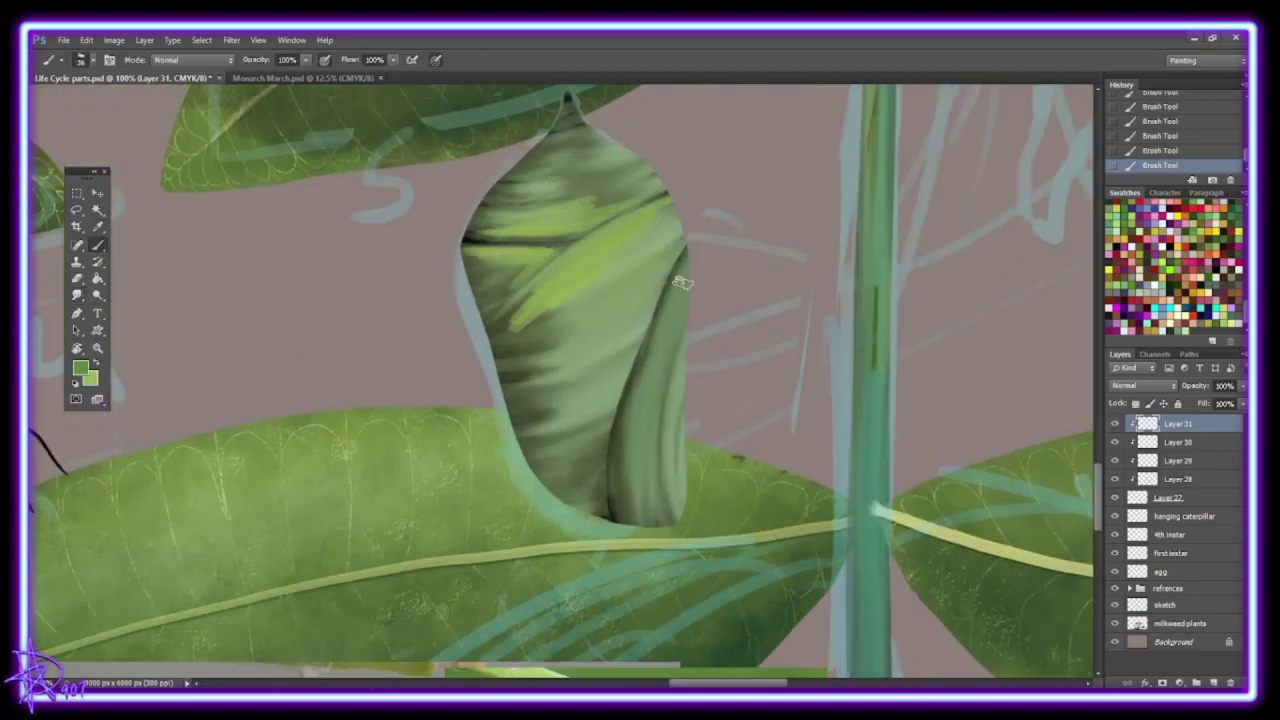
Smudge the fresh highlights and the right fold into the chrysalis shading.
{"action": "key", "text": "r"}
{"action": "mouse_move", "coordinate": [678, 272]}
{"action": "left_mouse_down"}
{"action": "mouse_move", "coordinate": [640, 460]}
{"action": "mouse_move", "coordinate": [662, 400]}
{"action": "left_mouse_up"}
{"action": "left_click_drag", "start_coordinate": [666, 300], "coordinate": [630, 450]}
{"action": "mouse_move", "coordinate": [520, 330]}
{"action": "left_mouse_down"}
{"action": "mouse_move", "coordinate": [585, 270]}
{"action": "mouse_move", "coordinate": [515, 320]}
{"action": "left_mouse_up"}
{"action": "left_click_drag", "start_coordinate": [490, 240], "coordinate": [640, 190]}
{"action": "key", "text": "ctrl+alt+shift+n"}
Clip the new layer to the chrysalis and paint light-green strokes across its upper body.
{"action": "key", "text": "ctrl+alt+g"}
{"action": "key", "text": "b"}
{"action": "left_click", "coordinate": [292, 40]}
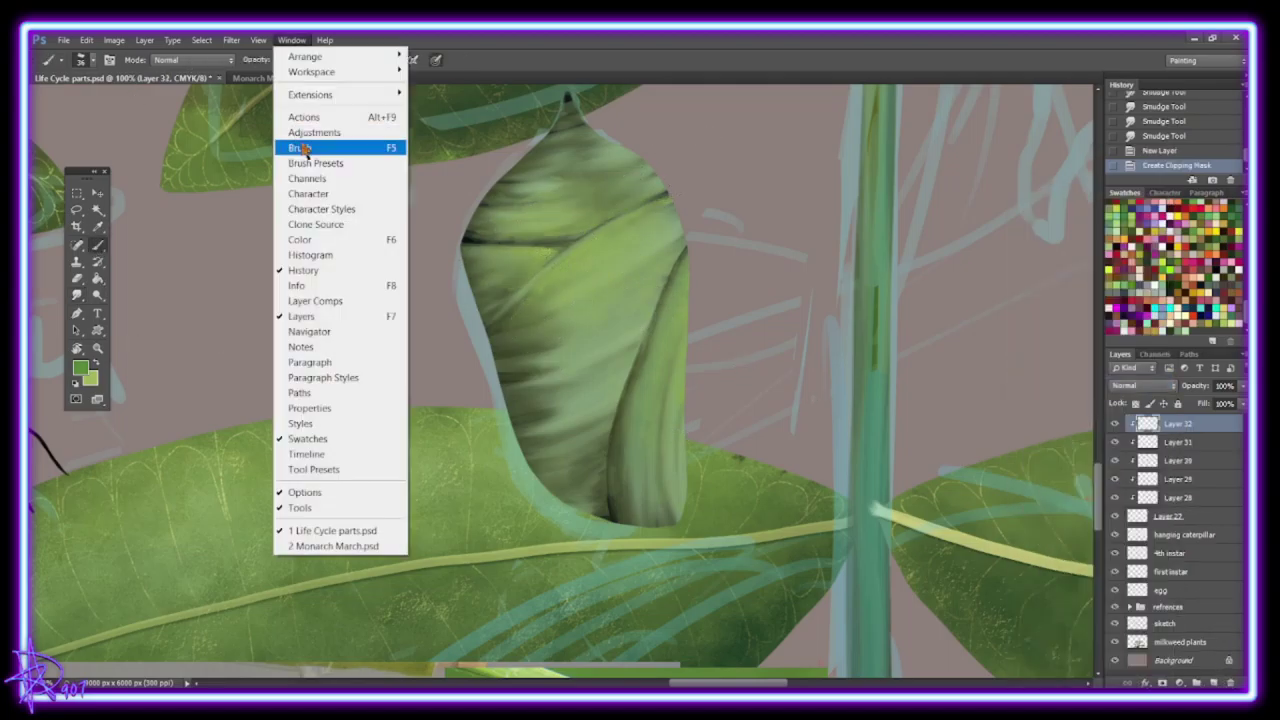
{"action": "key", "text": "Escape"}
{"action": "left_click_drag", "start_coordinate": [512, 264], "coordinate": [552, 242]}
{"action": "mouse_move", "coordinate": [545, 282]}
{"action": "left_mouse_down"}
{"action": "mouse_move", "coordinate": [640, 212]}
{"action": "mouse_move", "coordinate": [634, 228]}
{"action": "left_mouse_up"}
{"action": "left_click_drag", "start_coordinate": [464, 244], "coordinate": [584, 220]}
{"action": "left_click_drag", "start_coordinate": [508, 220], "coordinate": [585, 177]}
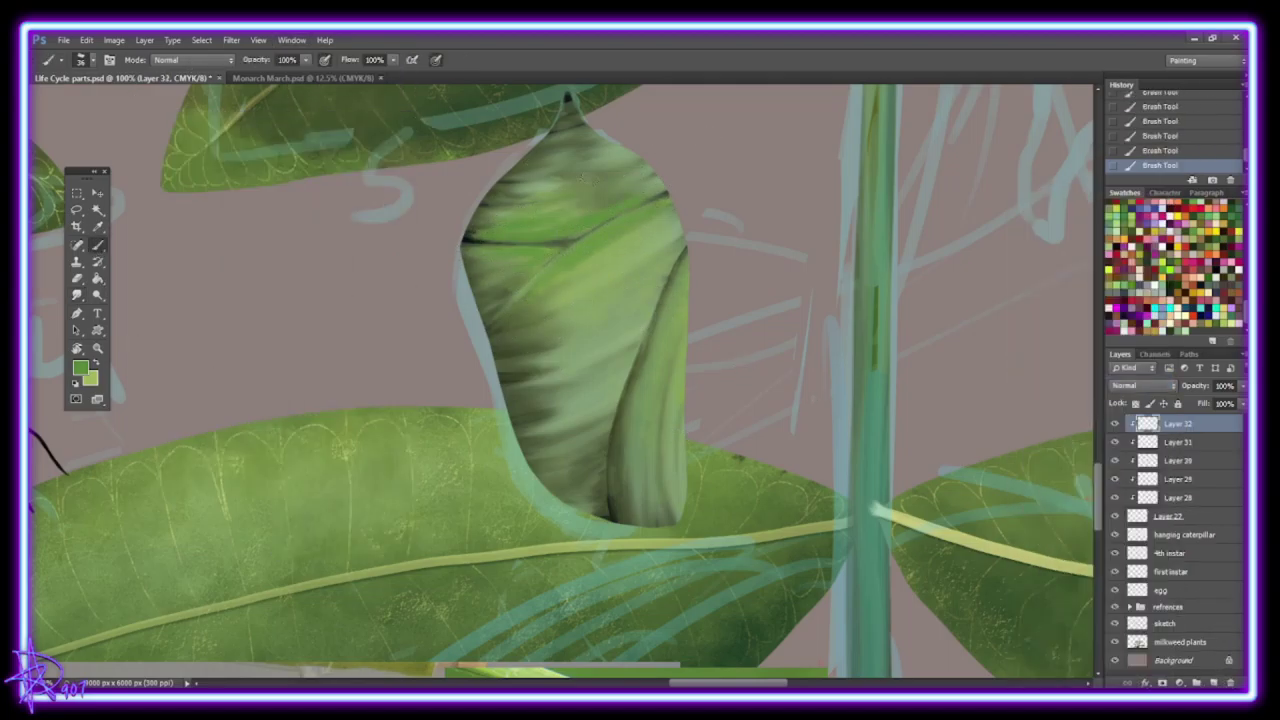
Smudge the green strokes, then sample a blue-grey from the reference and paint blue strokes.
{"action": "key", "text": "r"}
{"action": "left_click_drag", "start_coordinate": [500, 340], "coordinate": [646, 300]}
{"action": "scroll", "coordinate": [1090, 515], "scroll_direction": "down", "scroll_amount": 3}
{"action": "scroll", "coordinate": [1090, 515], "scroll_direction": "down", "scroll_amount": 5}
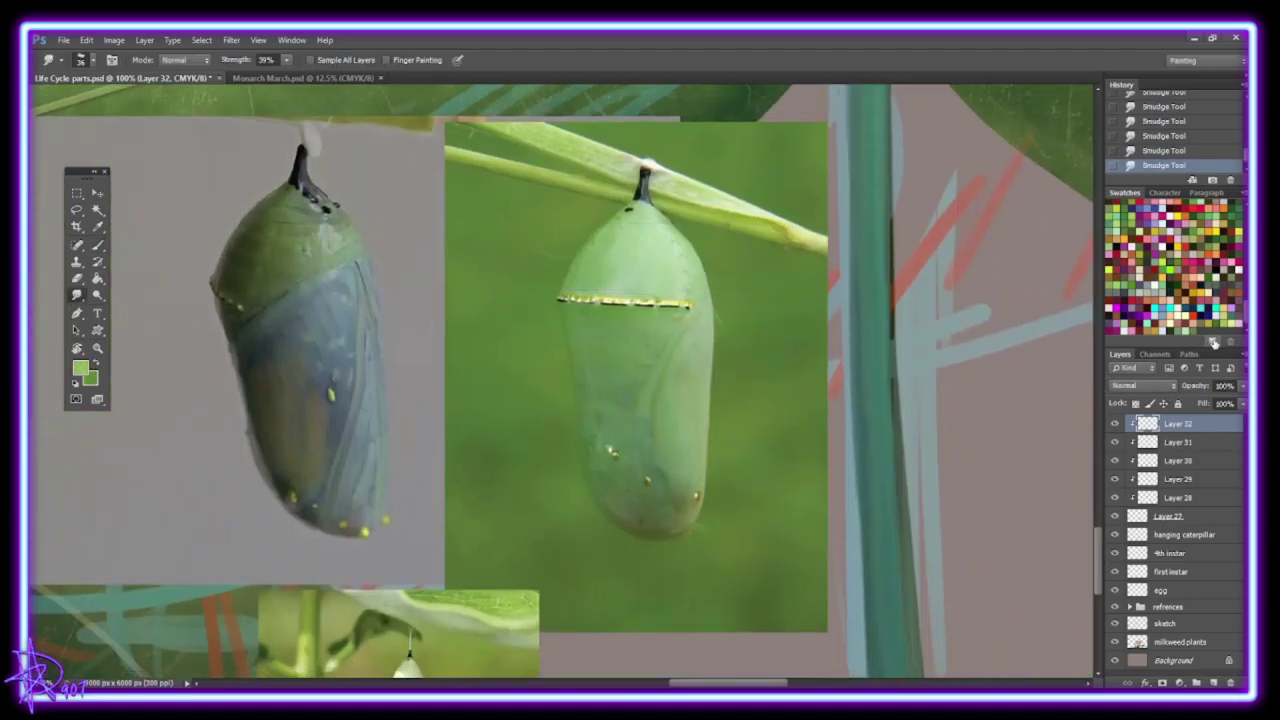
{"action": "key", "text": "i"}
{"action": "scroll", "coordinate": [1100, 540], "scroll_direction": "up", "scroll_amount": 8}
{"action": "right_click", "coordinate": [1180, 423]}
{"action": "left_click", "coordinate": [1050, 380]}
{"action": "mouse_move", "coordinate": [600, 310]}
{"action": "left_mouse_down"}
{"action": "mouse_move", "coordinate": [590, 430]}
{"action": "mouse_move", "coordinate": [660, 480]}
{"action": "left_mouse_up"}
Blend the blue strokes, apply a Hue/Saturation adjustment, and smudge the recoloured chrysalis further.
{"action": "key", "text": "r"}
{"action": "mouse_move", "coordinate": [563, 448]}
{"action": "left_mouse_down"}
{"action": "mouse_move", "coordinate": [640, 443]}
{"action": "mouse_move", "coordinate": [680, 480]}
{"action": "left_mouse_up"}
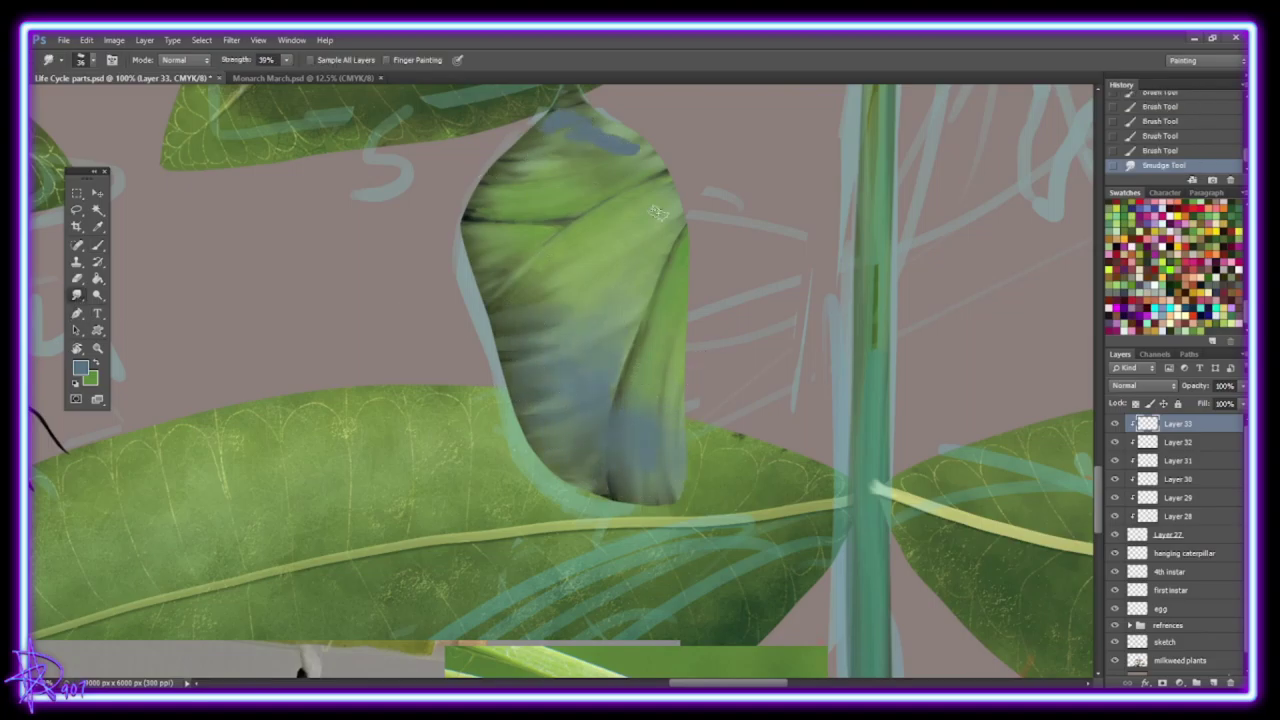
{"action": "key", "text": "ctrl+u"}
{"action": "left_click", "coordinate": [1181, 161]}
{"action": "left_click_drag", "start_coordinate": [640, 440], "coordinate": [620, 270]}
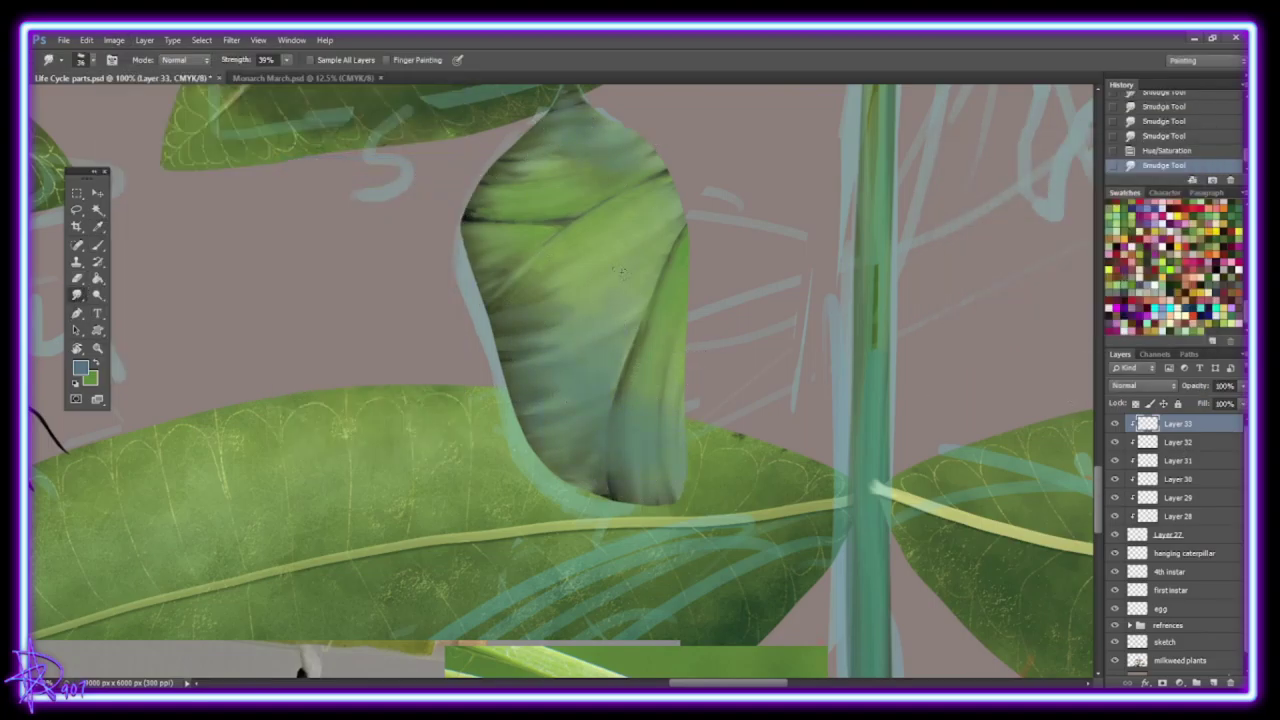
{"action": "scroll", "coordinate": [560, 380], "scroll_direction": "down", "scroll_amount": 5}
Sample a pale green, save it as a swatch, and paint a light stroke atop the chrysalis.
{"action": "key", "text": "i"}
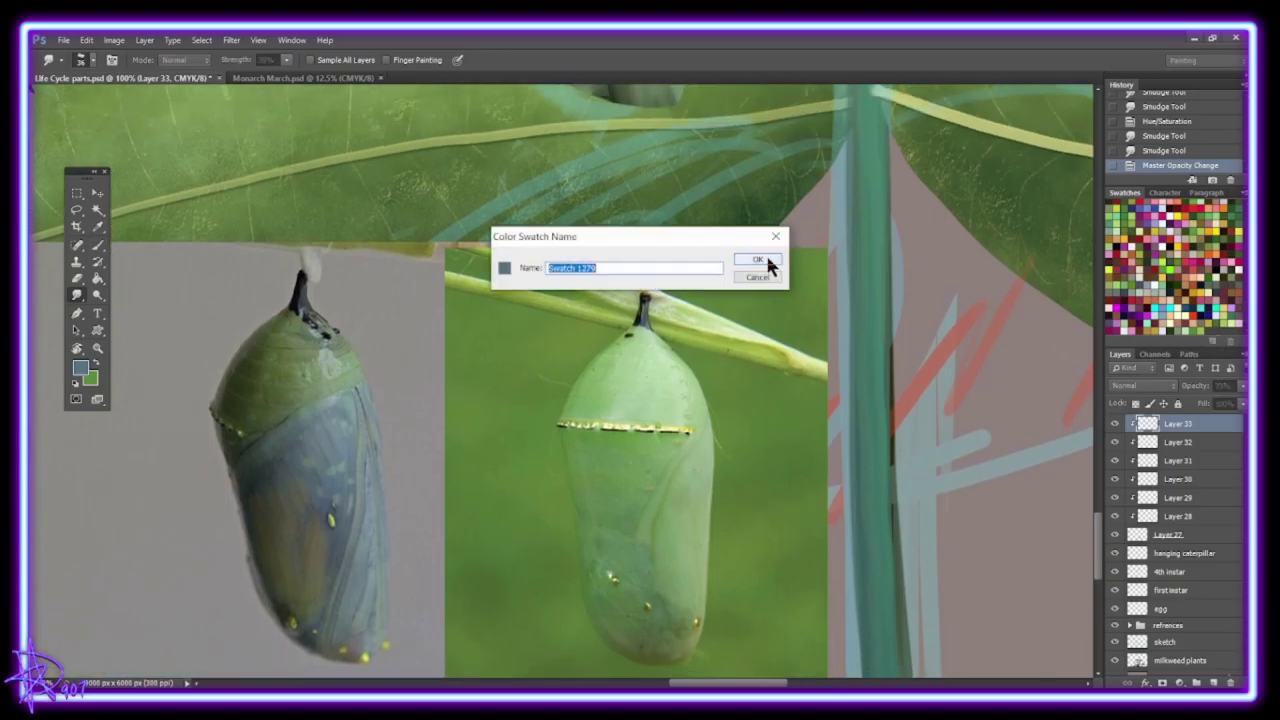
{"action": "left_click", "coordinate": [752, 258]}
{"action": "left_click", "coordinate": [670, 360]}
{"action": "scroll", "coordinate": [560, 380], "scroll_direction": "up", "scroll_amount": 5}
{"action": "key", "text": "b"}
{"action": "key", "text": "ctrl+shift+alt+n"}
{"action": "left_click", "coordinate": [80, 60]}
{"action": "scroll", "coordinate": [120, 270], "scroll_direction": "up", "scroll_amount": 1}
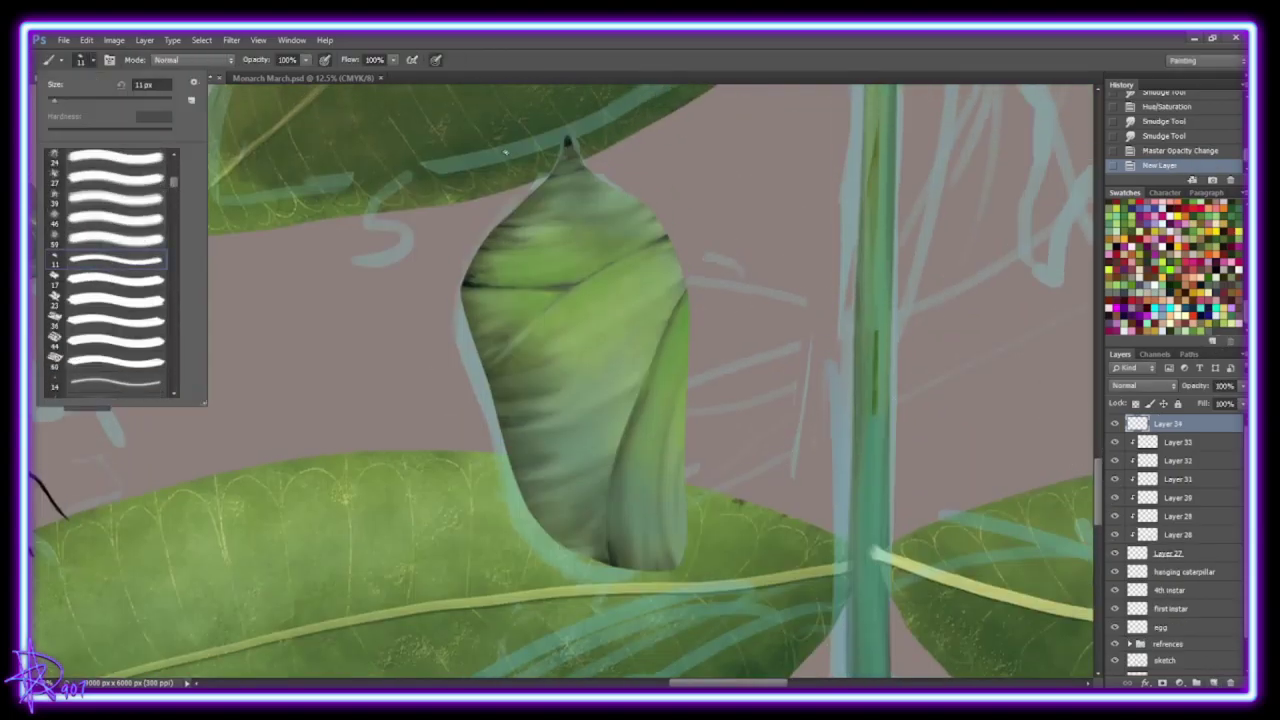
{"action": "left_click_drag", "start_coordinate": [568, 178], "coordinate": [577, 278]}
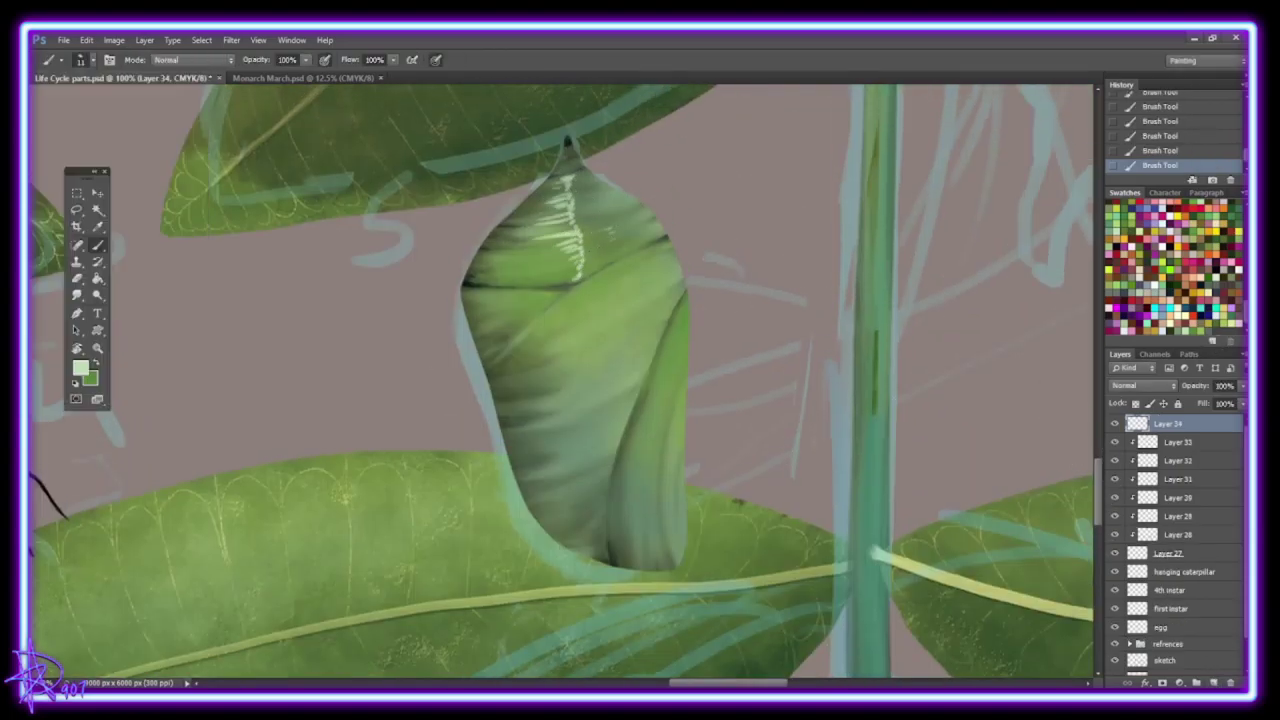
Blend the top highlight with a small Smudge brush at 63–78% strength.
{"action": "left_click", "coordinate": [77, 296]}
{"action": "left_click", "coordinate": [80, 60]}
{"action": "scroll", "coordinate": [110, 280], "scroll_direction": "down", "scroll_amount": 2}
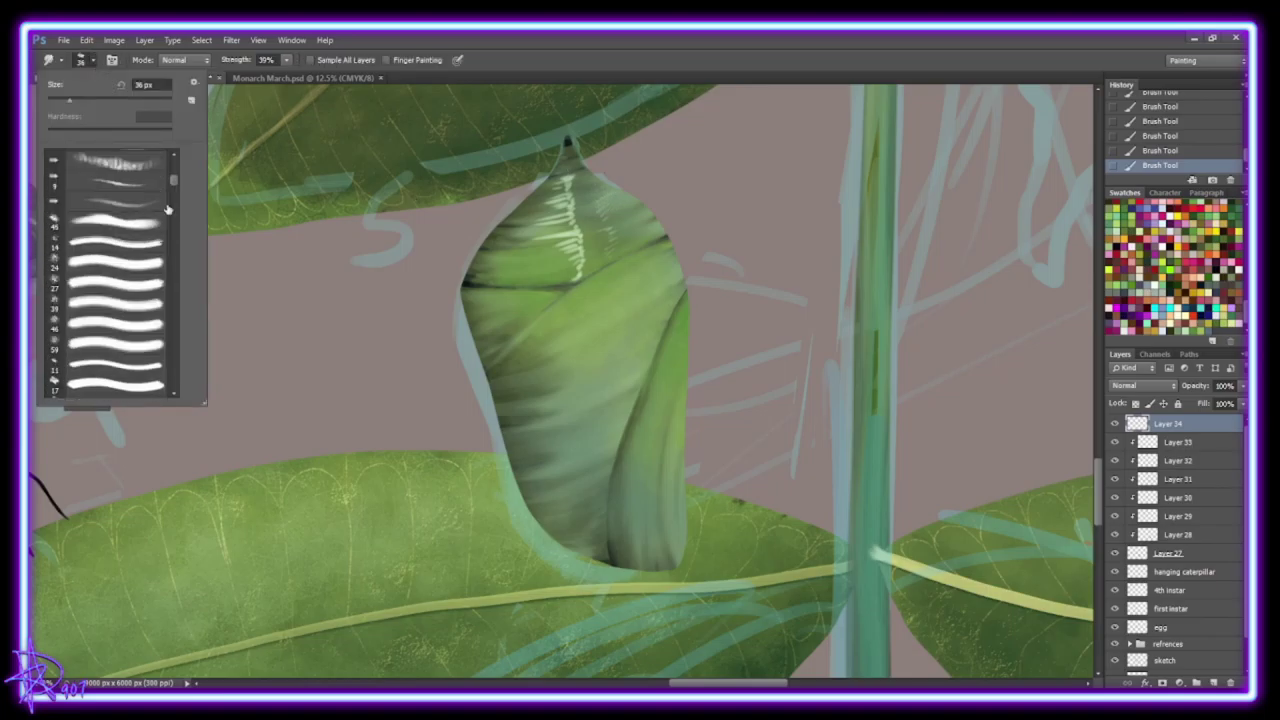
{"action": "left_click", "coordinate": [590, 190]}
{"action": "key", "text": "6"}
{"action": "key", "text": "3"}
{"action": "left_click_drag", "start_coordinate": [560, 215], "coordinate": [552, 240]}
{"action": "left_click_drag", "start_coordinate": [287, 64], "coordinate": [302, 80]}
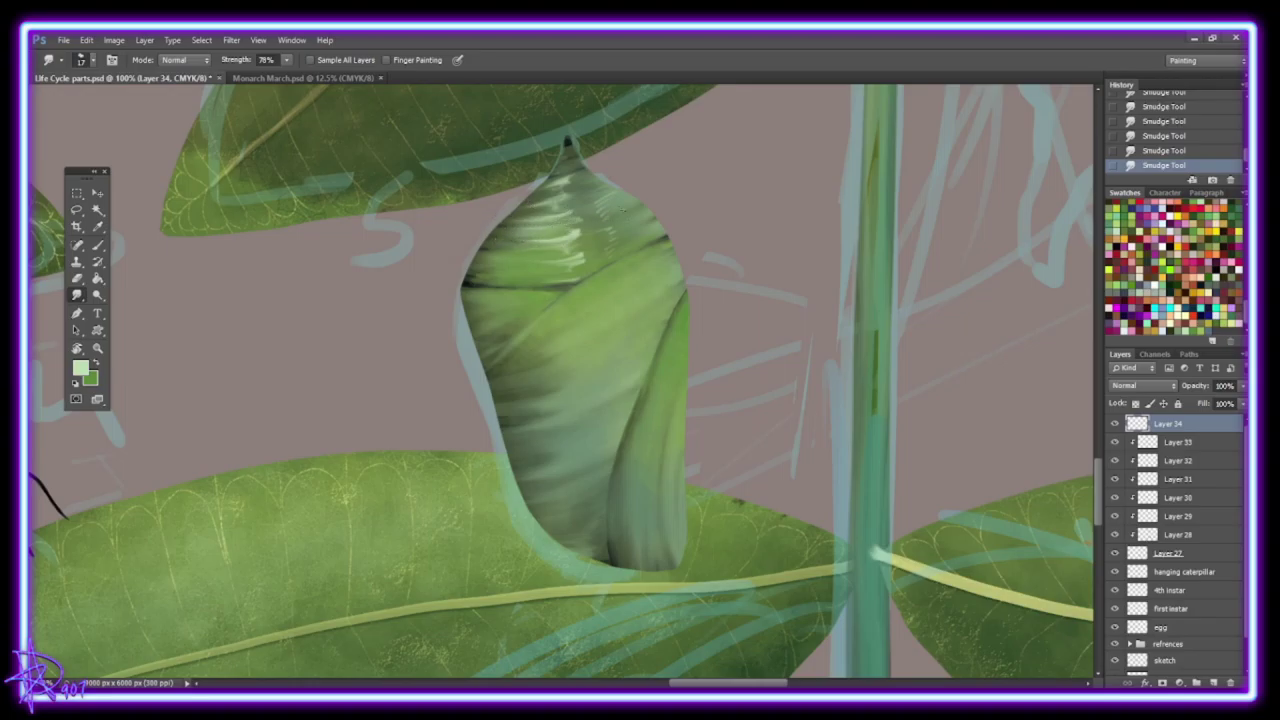
Paint light hatching across the chrysalis and clip the highlight layer to the chrysalis.
{"action": "key", "text": "b"}
{"action": "mouse_move", "coordinate": [500, 348]}
{"action": "left_mouse_down"}
{"action": "mouse_move", "coordinate": [624, 286]}
{"action": "mouse_move", "coordinate": [600, 320]}
{"action": "left_mouse_up"}
{"action": "left_click_drag", "start_coordinate": [596, 384], "coordinate": [586, 402]}
{"action": "key", "text": "r"}
{"action": "left_click_drag", "start_coordinate": [610, 306], "coordinate": [617, 298]}
{"action": "key", "text": "ctrl+alt+z"}
{"action": "key", "text": "ctrl+alt+z"}
{"action": "key", "text": "ctrl+alt+g"}
Paint and smudge light strokes along the chrysalis's right and top-right edges.
{"action": "key", "text": "b"}
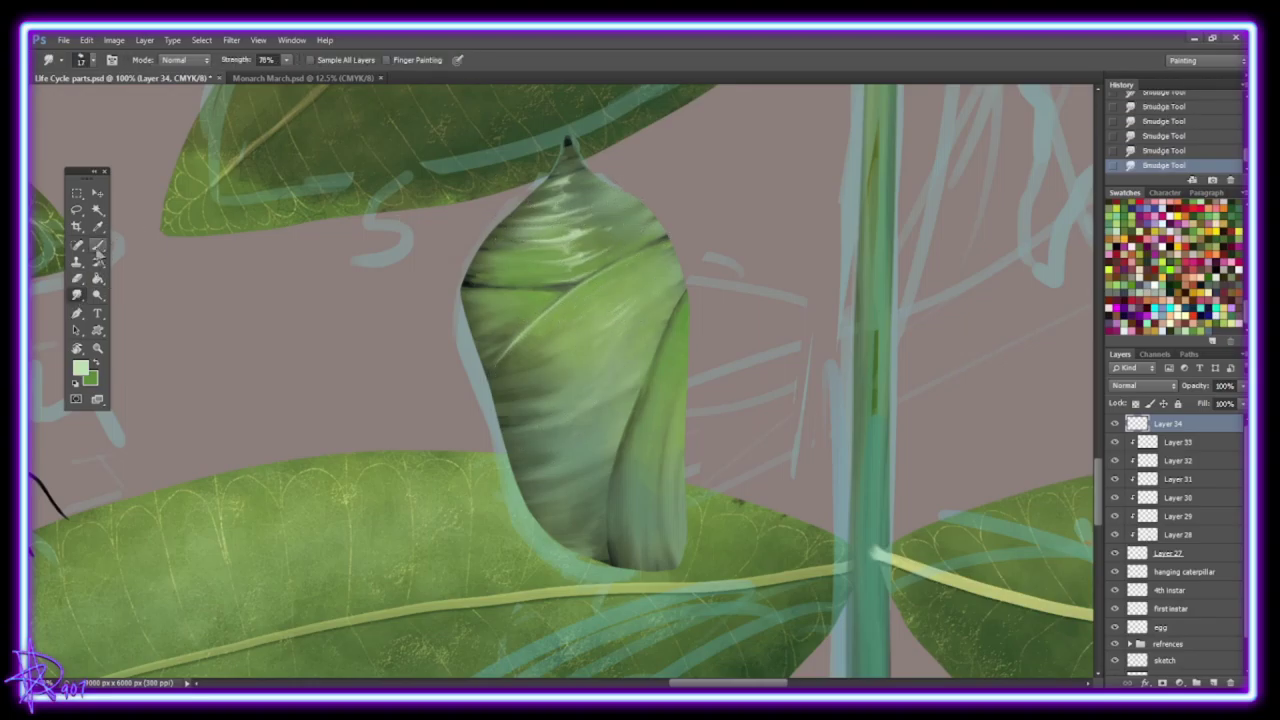
{"action": "left_click_drag", "start_coordinate": [686, 480], "coordinate": [684, 560]}
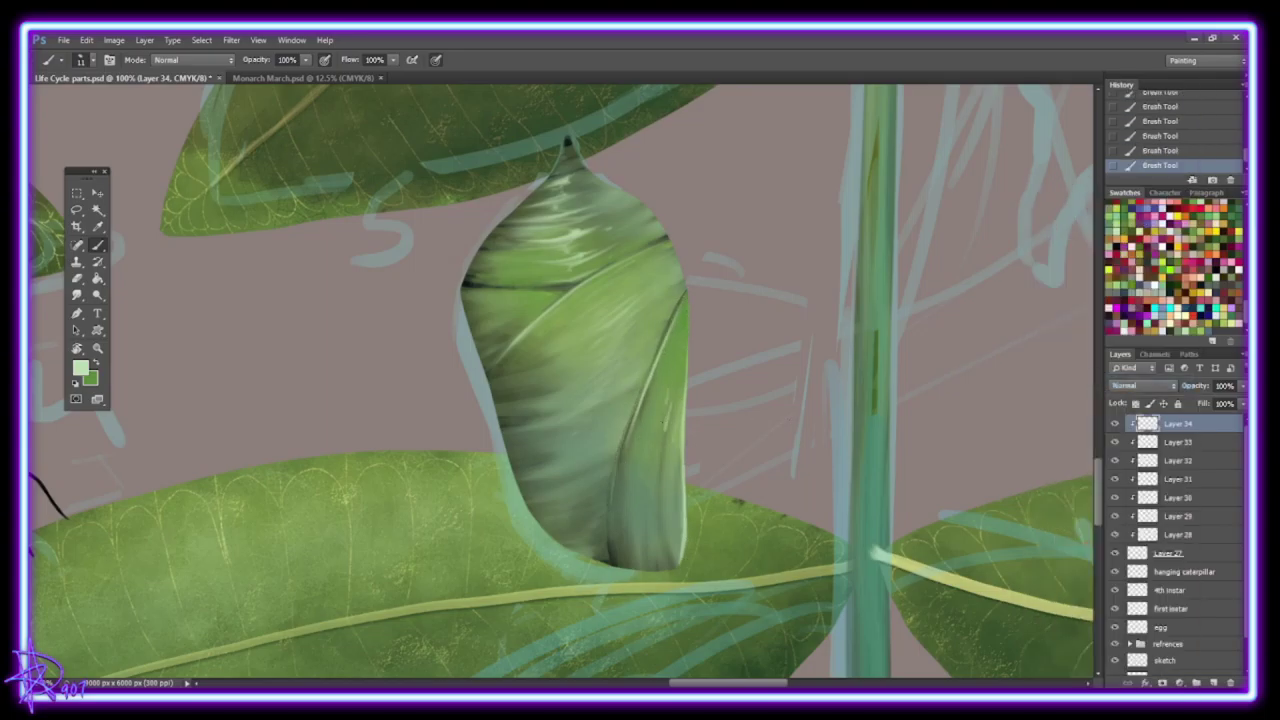
{"action": "key", "text": "r"}
{"action": "mouse_move", "coordinate": [676, 395]}
{"action": "left_mouse_down"}
{"action": "mouse_move", "coordinate": [650, 420]}
{"action": "mouse_move", "coordinate": [662, 405]}
{"action": "left_mouse_up"}
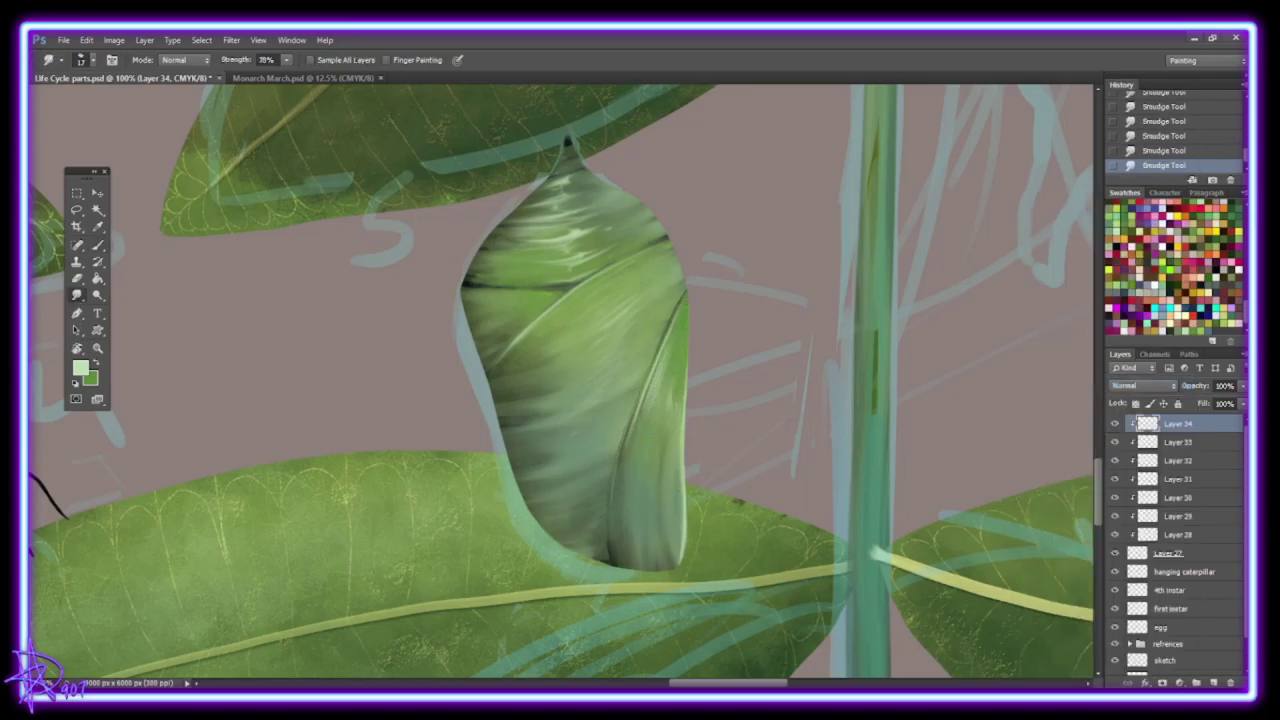
{"action": "key", "text": "b"}
{"action": "scroll", "coordinate": [600, 200], "scroll_direction": "up", "scroll_amount": 3}
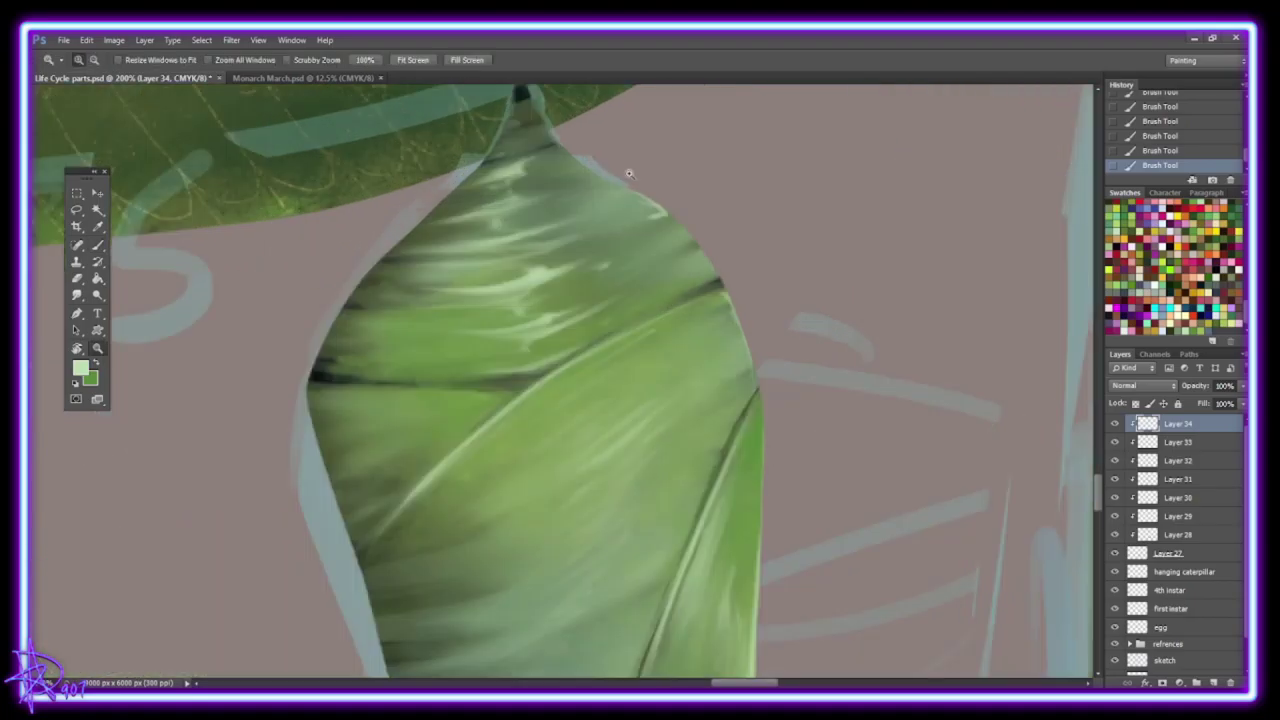
{"action": "key", "text": "r"}
{"action": "left_click_drag", "start_coordinate": [548, 148], "coordinate": [657, 242]}
Paint light streaks along the chrysalis's left and upper-left edges.
{"action": "key", "text": "b"}
{"action": "left_click_drag", "start_coordinate": [248, 382], "coordinate": [192, 390]}
{"action": "left_click_drag", "start_coordinate": [208, 448], "coordinate": [154, 460]}
{"action": "left_click_drag", "start_coordinate": [234, 470], "coordinate": [152, 485]}
{"action": "left_click_drag", "start_coordinate": [238, 360], "coordinate": [196, 380]}
{"action": "left_click_drag", "start_coordinate": [288, 312], "coordinate": [214, 350]}
{"action": "left_click_drag", "start_coordinate": [330, 262], "coordinate": [258, 300]}
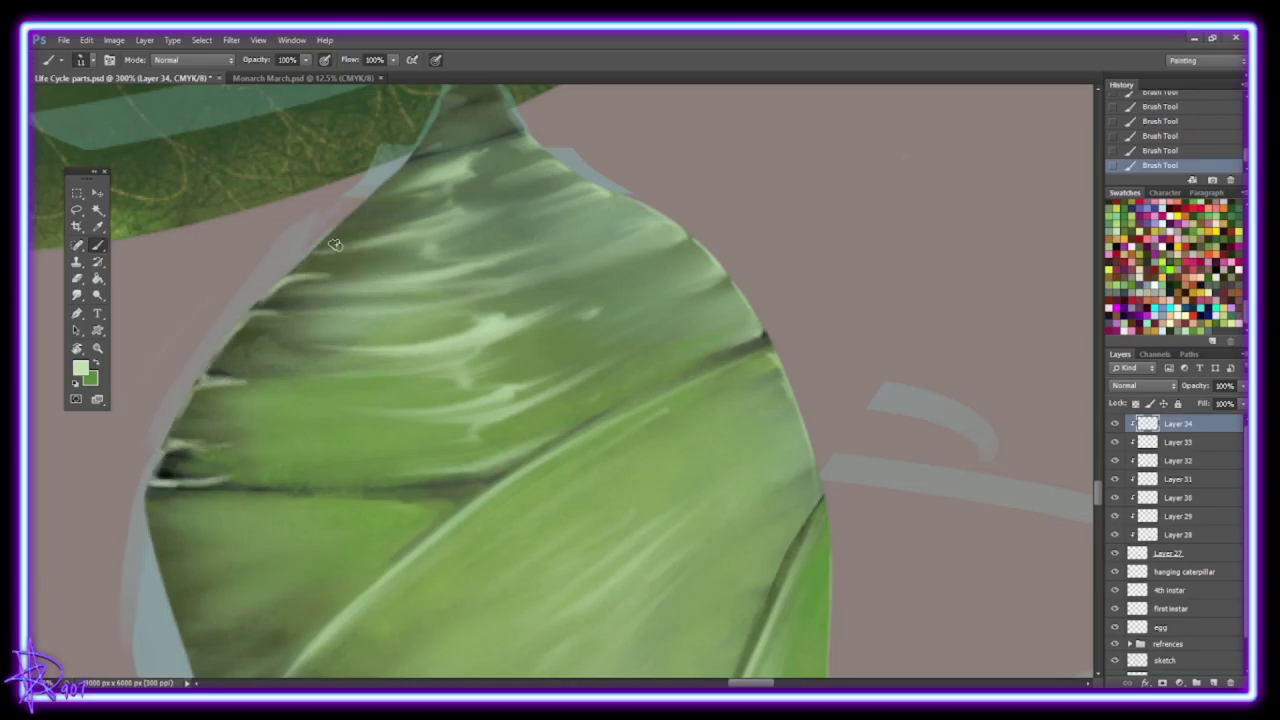
Smudge the left and upper-left streaks to blend them up the chrysalis.
{"action": "key", "text": "r"}
{"action": "left_click_drag", "start_coordinate": [280, 455], "coordinate": [166, 471]}
{"action": "mouse_move", "coordinate": [270, 386]}
{"action": "left_mouse_down"}
{"action": "mouse_move", "coordinate": [214, 408]}
{"action": "mouse_move", "coordinate": [180, 460]}
{"action": "left_mouse_up"}
{"action": "left_click_drag", "start_coordinate": [256, 335], "coordinate": [240, 340]}
{"action": "left_click_drag", "start_coordinate": [380, 318], "coordinate": [234, 349]}
{"action": "left_click_drag", "start_coordinate": [445, 345], "coordinate": [224, 360]}
{"action": "left_click_drag", "start_coordinate": [385, 275], "coordinate": [280, 292]}
{"action": "left_click_drag", "start_coordinate": [395, 218], "coordinate": [300, 262]}
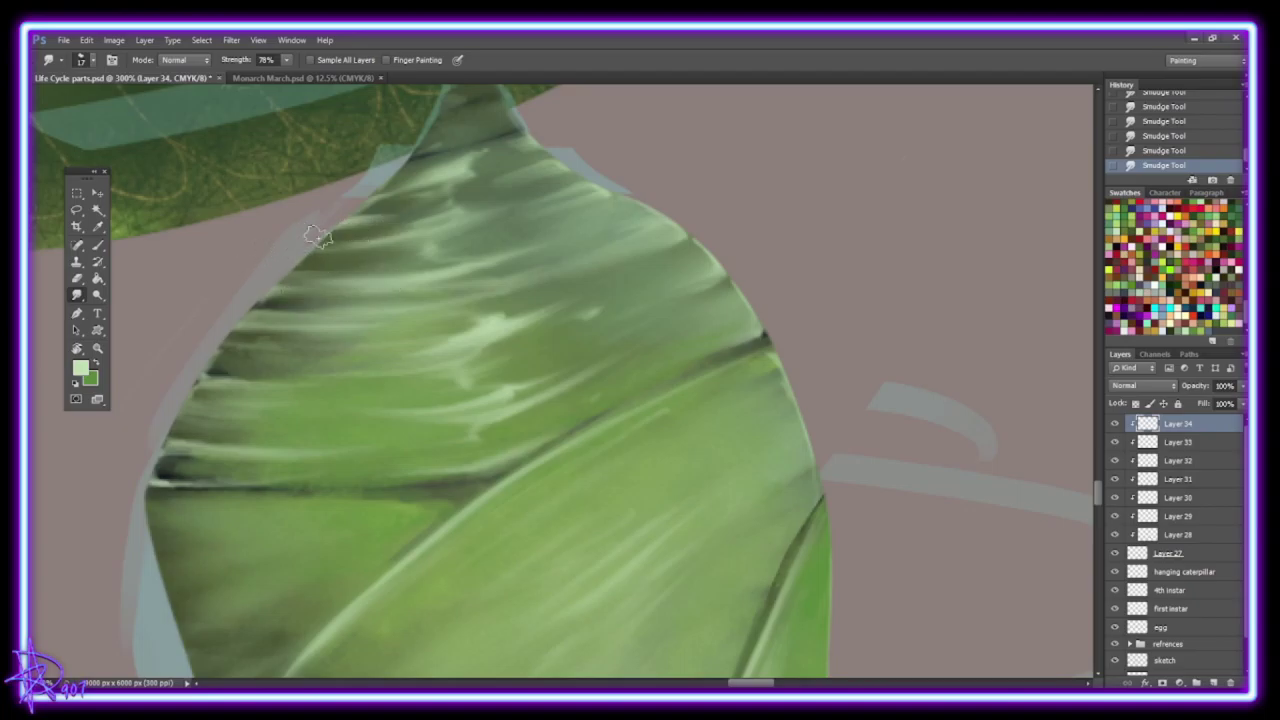
{"action": "left_click_drag", "start_coordinate": [490, 196], "coordinate": [372, 228]}
{"action": "left_click_drag", "start_coordinate": [510, 152], "coordinate": [380, 205]}
Paint a light stroke along the lower edge and smooth the chrysalis's left edge.
{"action": "mouse_move", "coordinate": [440, 314]}
{"action": "left_mouse_down"}
{"action": "mouse_move", "coordinate": [716, 318]}
{"action": "mouse_move", "coordinate": [500, 490]}
{"action": "left_mouse_up"}
{"action": "left_click_drag", "start_coordinate": [718, 314], "coordinate": [776, 306]}
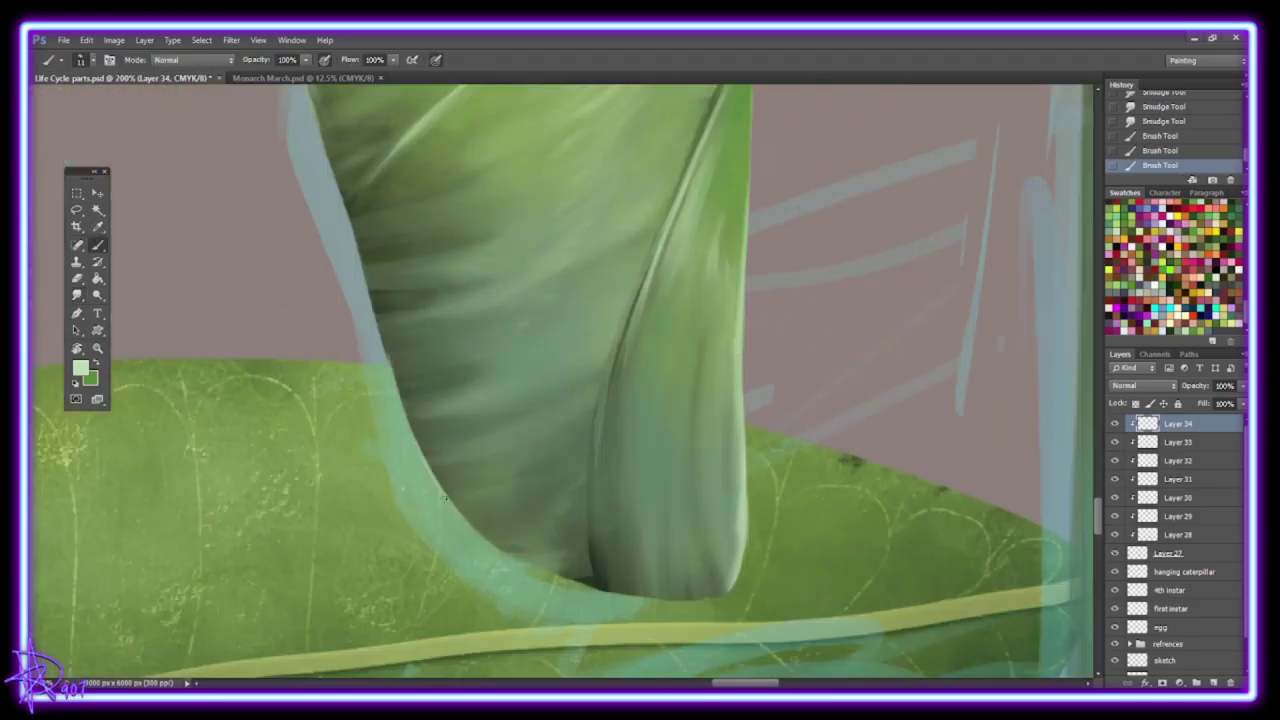
{"action": "key", "text": "r"}
{"action": "left_click_drag", "start_coordinate": [386, 309], "coordinate": [480, 526]}
{"action": "left_click_drag", "start_coordinate": [400, 349], "coordinate": [440, 480]}
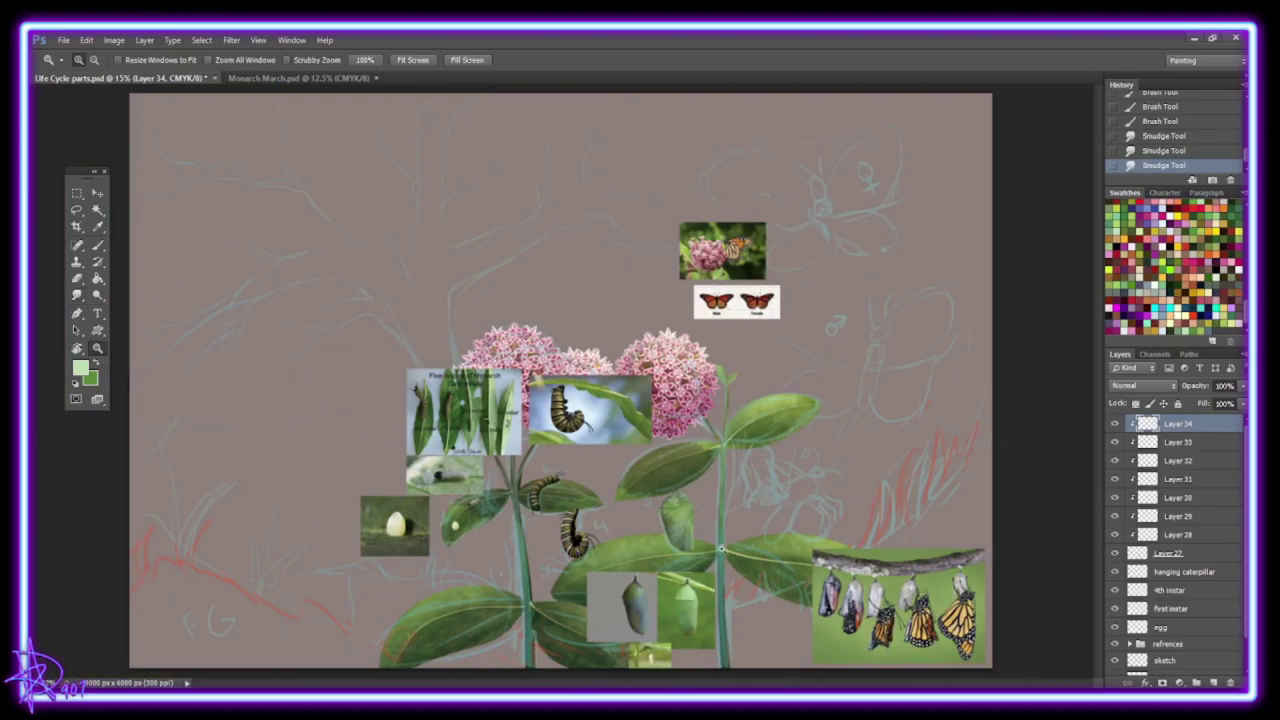
{"action": "left_click", "coordinate": [721, 548]}
{"action": "left_click", "coordinate": [1213, 682]}
{"action": "key", "text": "ctrl+alt+g"}
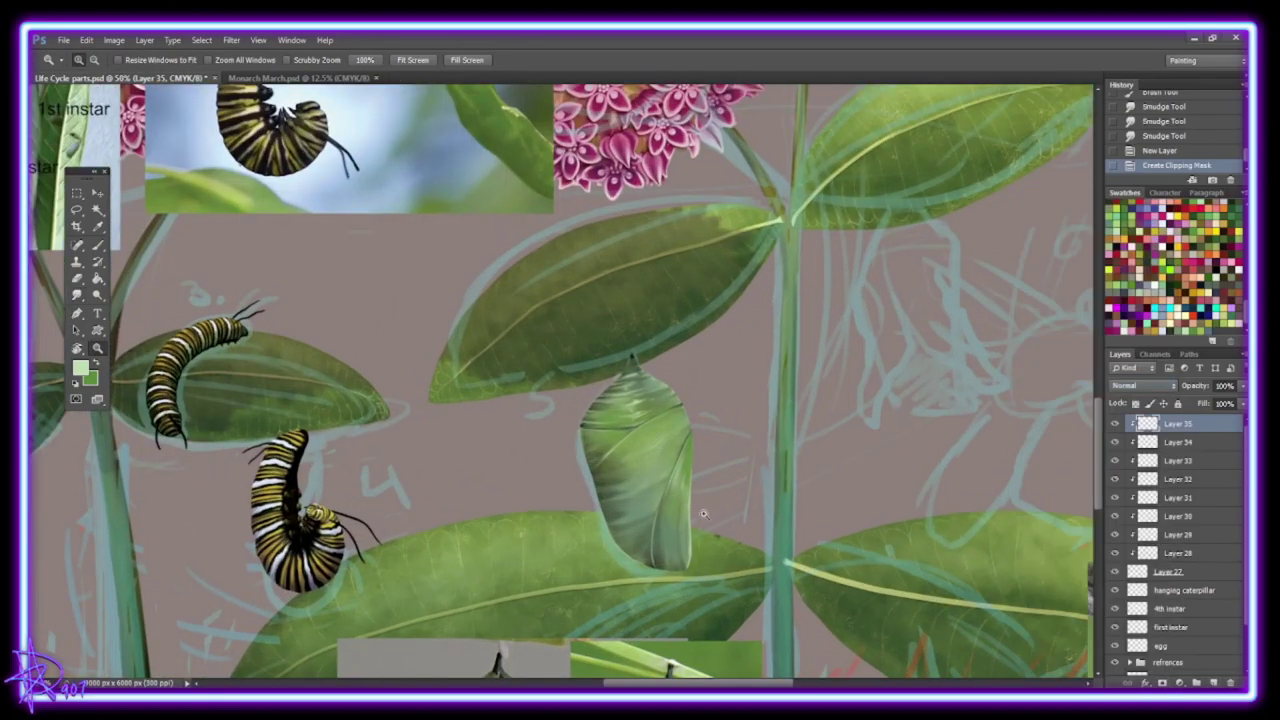
Paint and smudge light-green highlights down the right side, with the layer set to Overlay.
{"action": "key", "text": "b"}
{"action": "right_click", "coordinate": [620, 400]}
{"action": "mouse_move", "coordinate": [630, 340]}
{"action": "left_mouse_down"}
{"action": "mouse_move", "coordinate": [612, 452]}
{"action": "mouse_move", "coordinate": [595, 400]}
{"action": "mouse_move", "coordinate": [650, 370]}
{"action": "mouse_move", "coordinate": [645, 500]}
{"action": "left_mouse_up"}
{"action": "key", "text": "r"}
{"action": "left_click", "coordinate": [80, 60]}
{"action": "left_click", "coordinate": [100, 240]}
{"action": "left_click_drag", "start_coordinate": [655, 455], "coordinate": [672, 538]}
{"action": "key", "text": "shift+plus"}
{"action": "key", "text": "shift+plus"}
{"action": "key", "text": "shift+plus"}
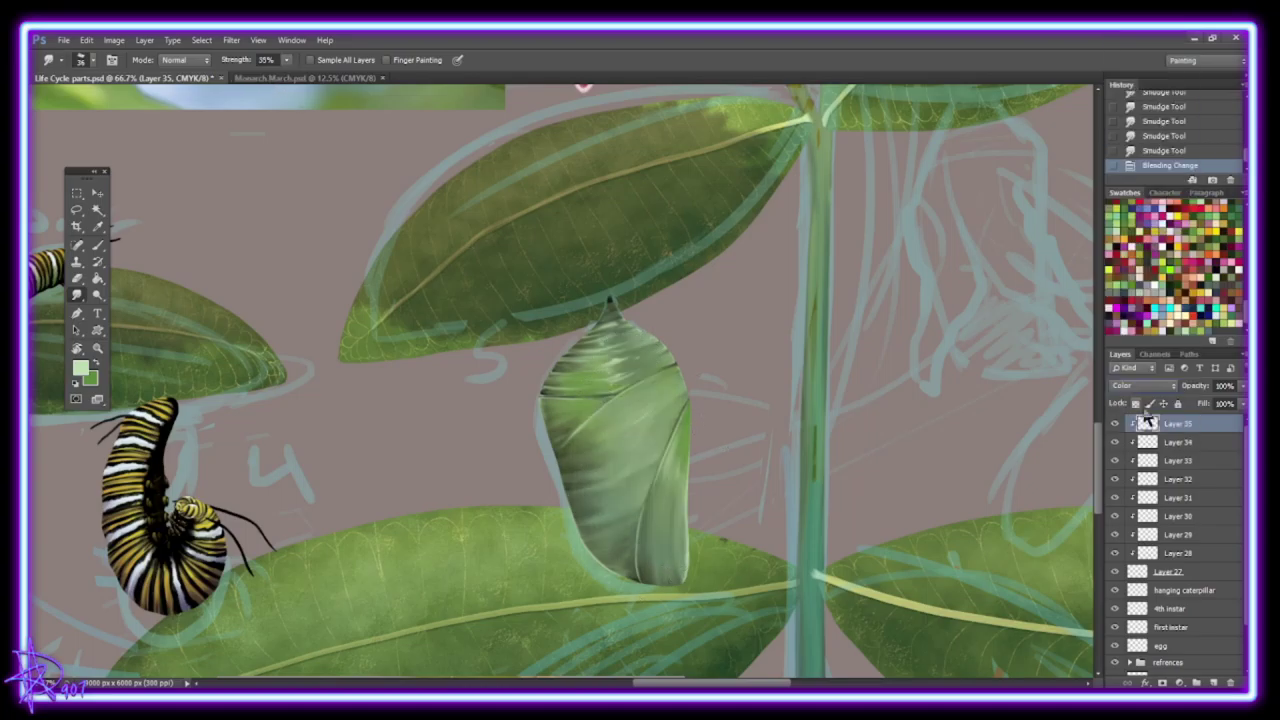
{"action": "key", "text": "shift+plus"}
{"action": "key", "text": "shift+plus"}
{"action": "key", "text": "shift+plus"}
{"action": "key", "text": "shift+plus"}
{"action": "key", "text": "shift+plus"}
{"action": "key", "text": "shift+plus"}
Paint and blend more light-green strokes on a new layer set to Color blending.
{"action": "left_click", "coordinate": [1213, 683]}
{"action": "key", "text": "b"}
{"action": "mouse_move", "coordinate": [605, 345]}
{"action": "left_mouse_down"}
{"action": "mouse_move", "coordinate": [655, 370]}
{"action": "mouse_move", "coordinate": [670, 500]}
{"action": "left_mouse_up"}
{"action": "left_click_drag", "start_coordinate": [670, 375], "coordinate": [685, 540]}
{"action": "key", "text": "r"}
{"action": "left_click_drag", "start_coordinate": [610, 430], "coordinate": [635, 515]}
{"action": "mouse_move", "coordinate": [605, 325]}
{"action": "left_mouse_down"}
{"action": "mouse_move", "coordinate": [660, 395]}
{"action": "mouse_move", "coordinate": [670, 545]}
{"action": "left_mouse_up"}
{"action": "left_click_drag", "start_coordinate": [665, 380], "coordinate": [680, 480]}
{"action": "left_click", "coordinate": [1145, 385]}
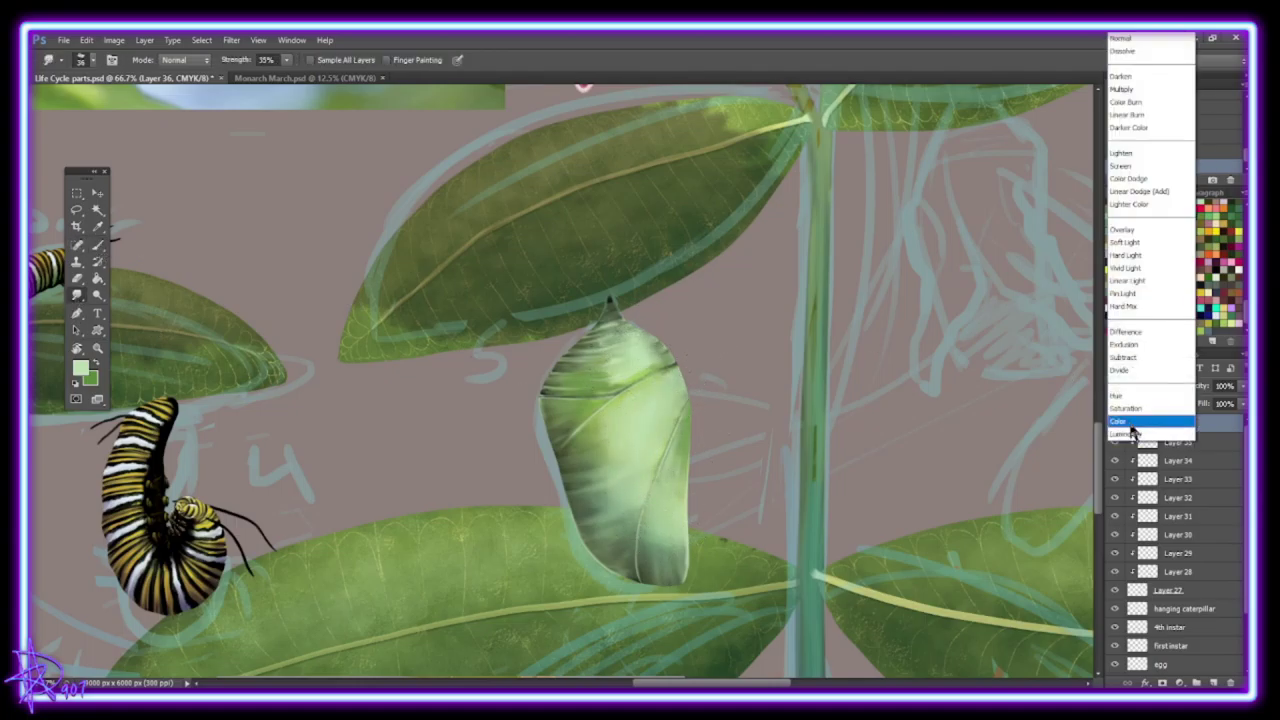
{"action": "left_click", "coordinate": [1150, 413]}
Sample blue-grey from the reference chrysalis photo.
{"action": "key", "text": "z"}
{"action": "key", "text": "ctrl+minus"}
{"action": "key", "text": "ctrl+minus"}
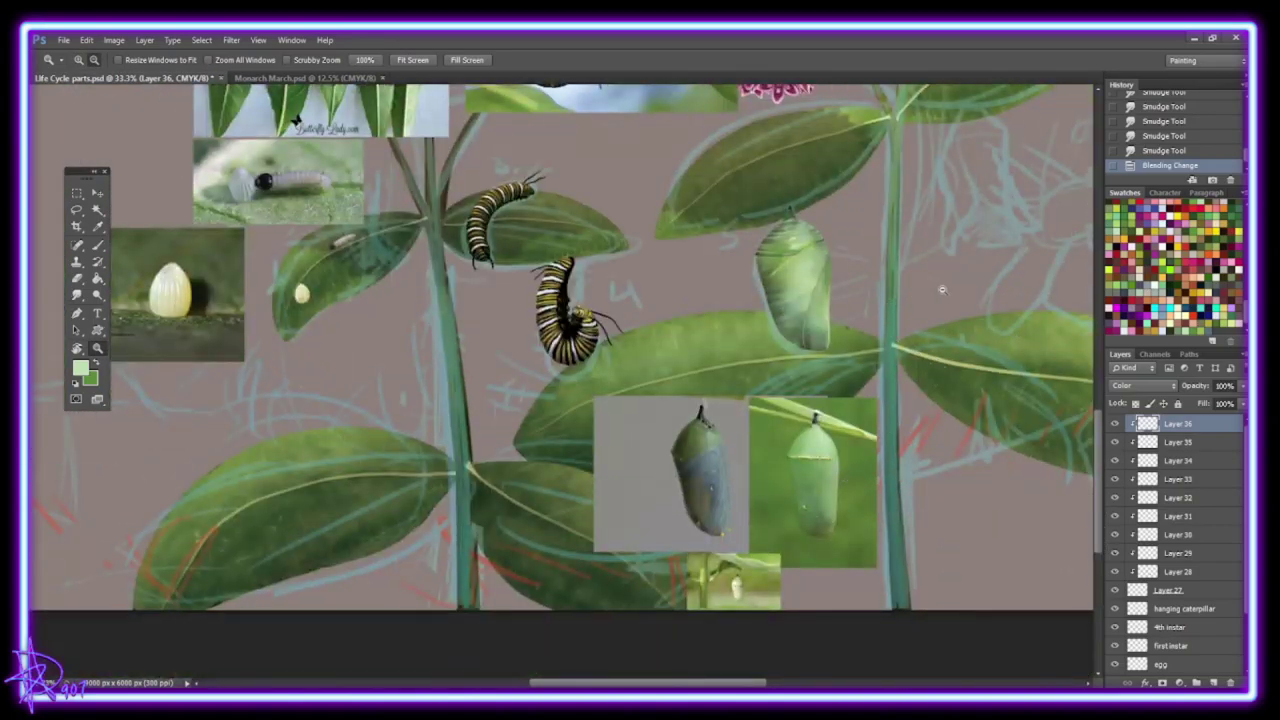
{"action": "left_click", "coordinate": [935, 290]}
{"action": "key", "text": "i"}
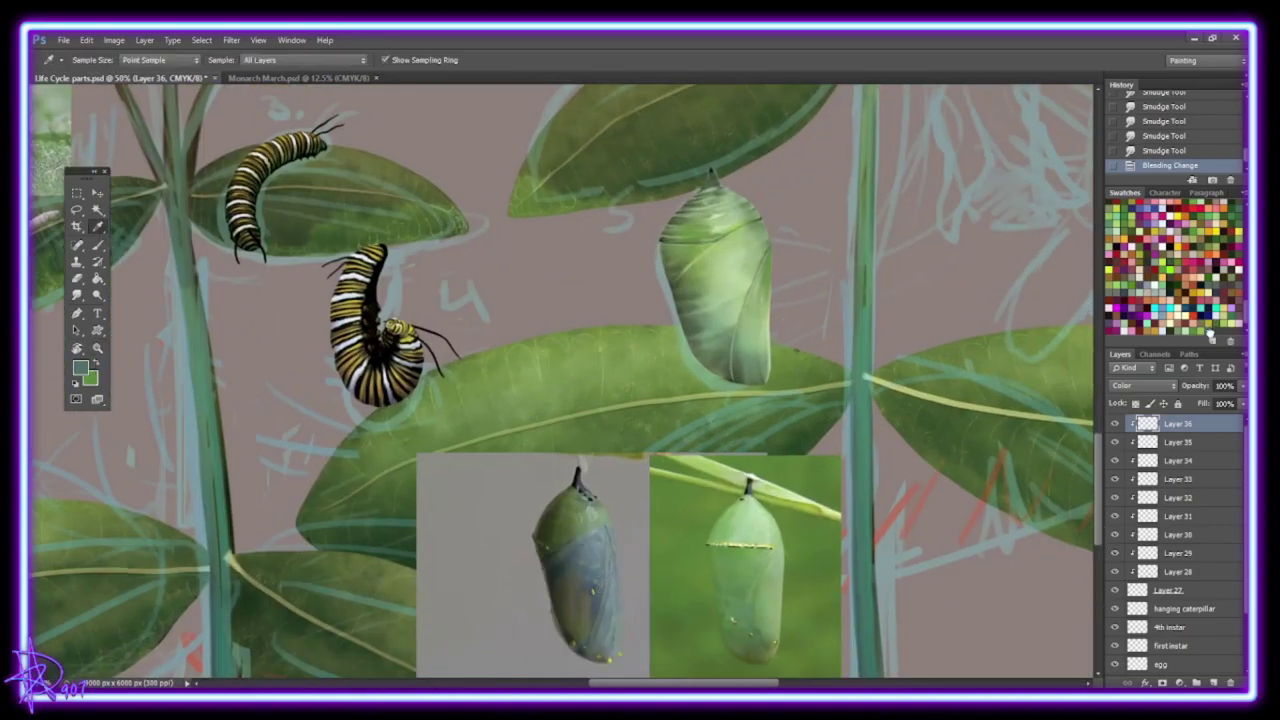
{"action": "left_click", "coordinate": [1212, 334]}
Paint and soften blue patches on a new layer at 77% opacity.
{"action": "key", "text": "ctrl+shift+alt+n"}
{"action": "key", "text": "b"}
{"action": "mouse_move", "coordinate": [712, 296]}
{"action": "left_mouse_down"}
{"action": "mouse_move", "coordinate": [716, 325]}
{"action": "mouse_move", "coordinate": [752, 360]}
{"action": "left_mouse_up"}
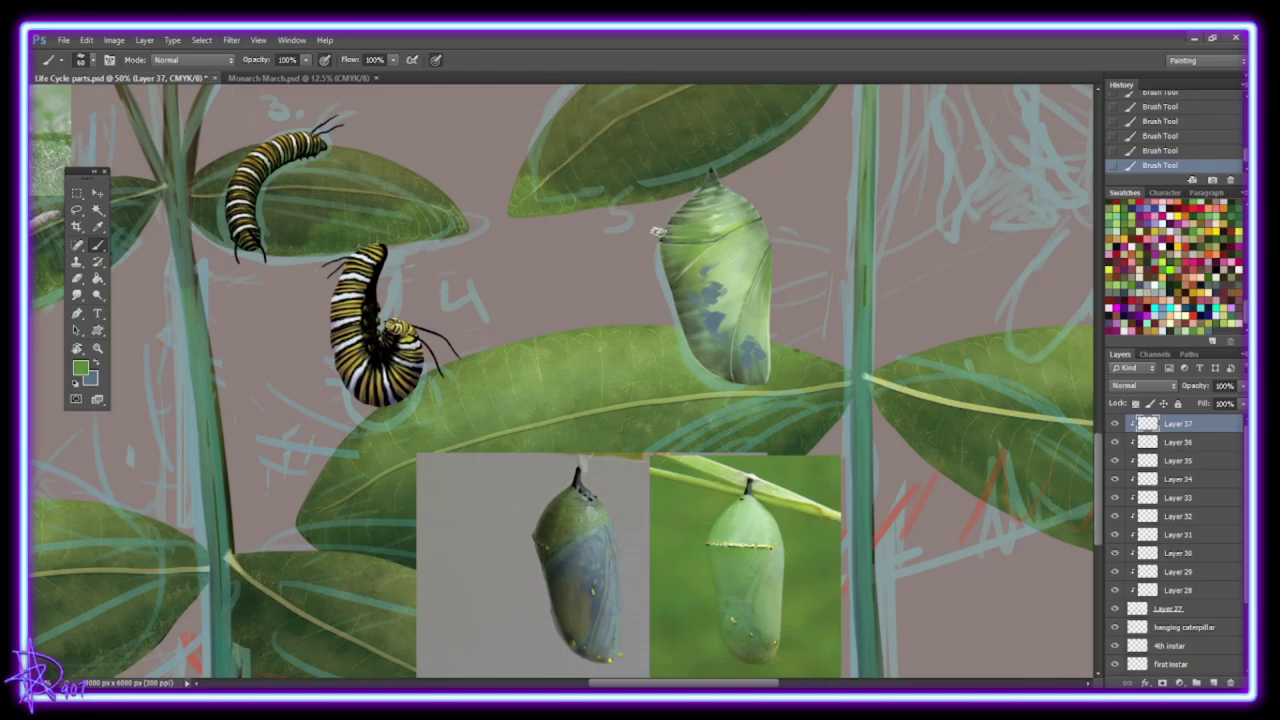
{"action": "left_click_drag", "start_coordinate": [657, 231], "coordinate": [700, 200]}
{"action": "left_click_drag", "start_coordinate": [668, 262], "coordinate": [705, 355]}
{"action": "left_click", "coordinate": [77, 295]}
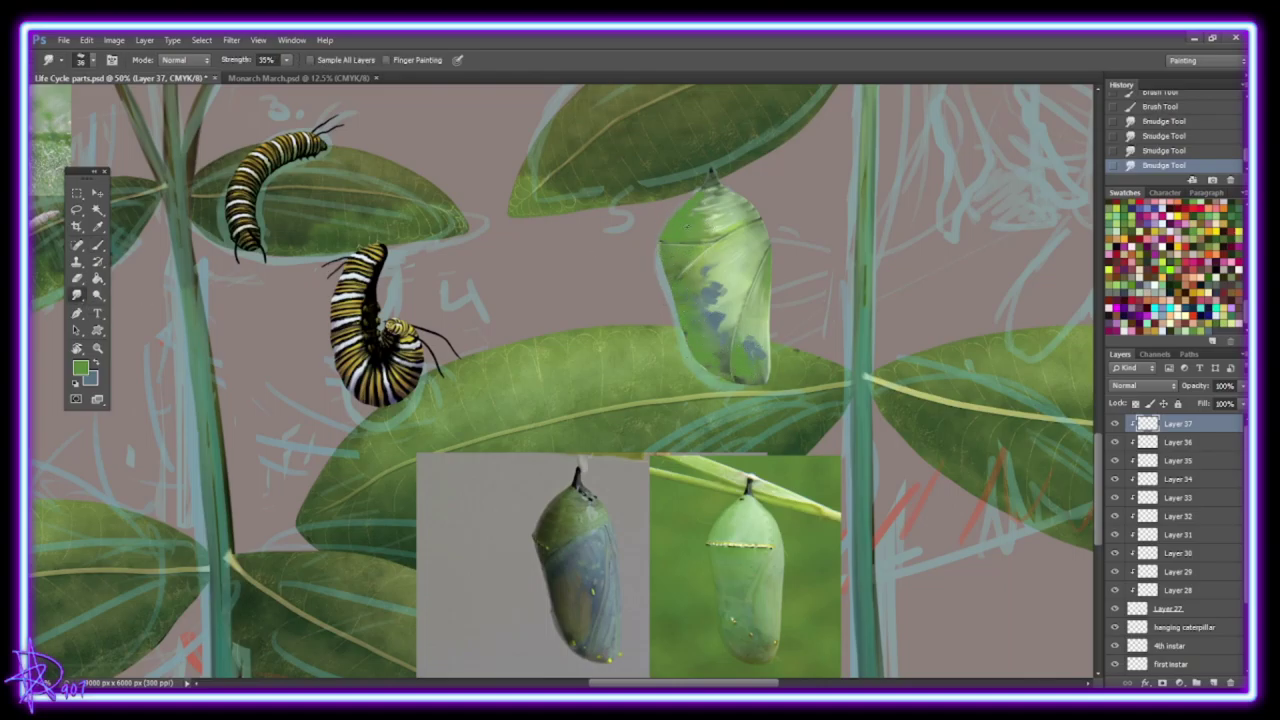
{"action": "left_click_drag", "start_coordinate": [705, 268], "coordinate": [716, 318]}
{"action": "left_click_drag", "start_coordinate": [1243, 385], "coordinate": [1228, 407]}
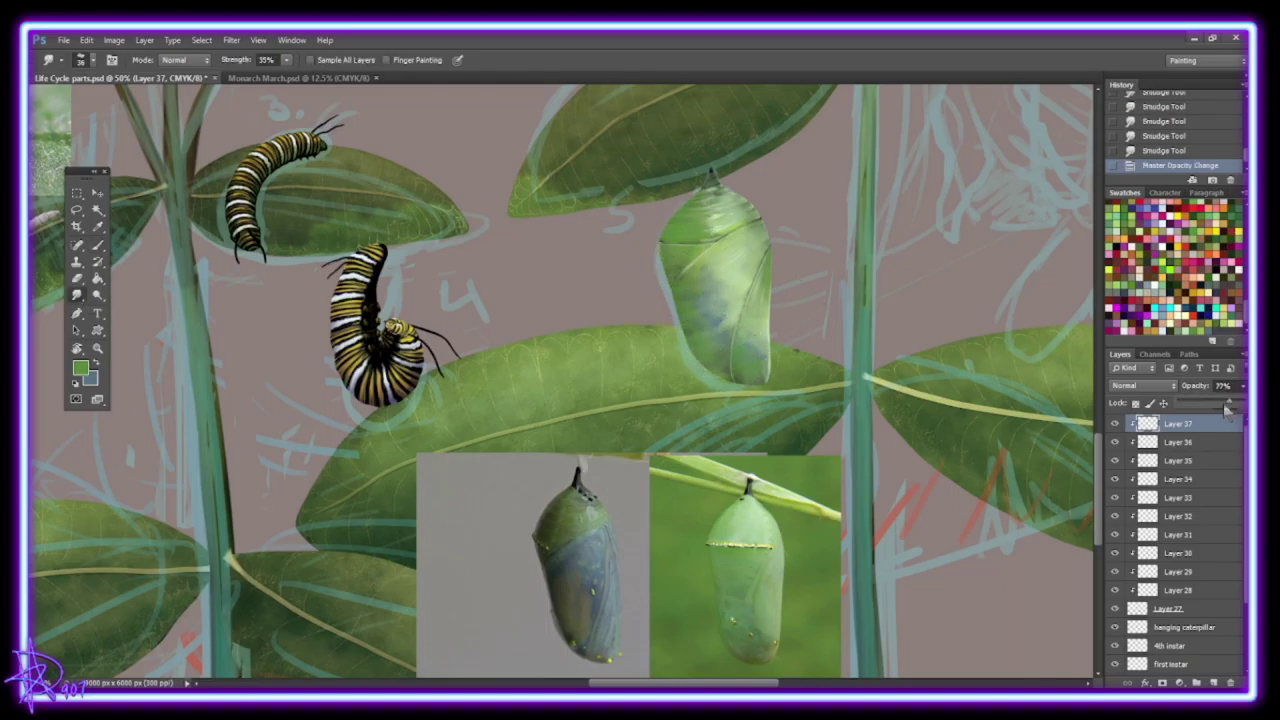
Add a new clipped layer and sample the gold band's dark edge from the reference photo.
{"action": "left_click", "coordinate": [1213, 683]}
{"action": "right_click", "coordinate": [1182, 423]}
{"action": "left_click", "coordinate": [1088, 397]}
{"action": "left_click", "coordinate": [97, 348]}
{"action": "left_click", "coordinate": [775, 558]}
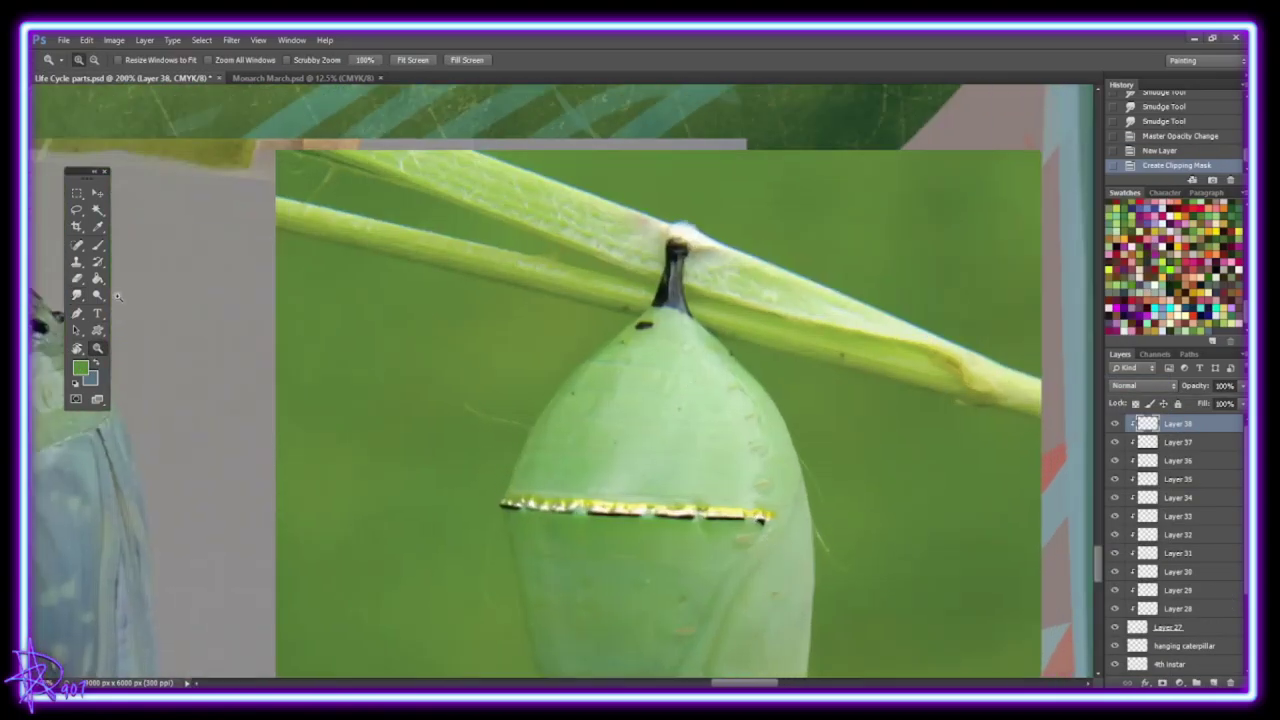
{"action": "left_click", "coordinate": [97, 226]}
{"action": "left_click", "coordinate": [80, 367]}
Turn on brush colour variation and paint a thin white highlight along the band line.
{"action": "left_click", "coordinate": [740, 220]}
{"action": "key", "text": "b"}
{"action": "left_click", "coordinate": [60, 59]}
{"action": "scroll", "coordinate": [110, 270], "scroll_direction": "up", "scroll_amount": 2}
{"action": "left_click", "coordinate": [110, 59]}
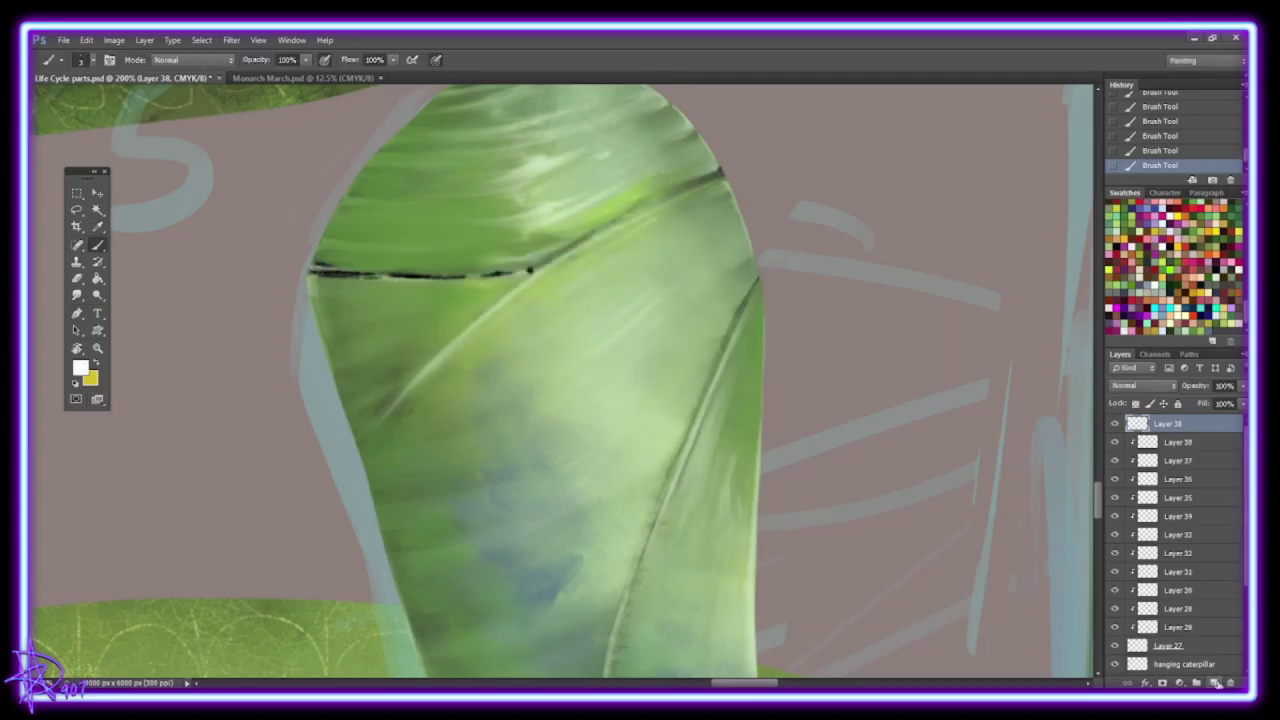
{"action": "left_click_drag", "start_coordinate": [312, 268], "coordinate": [464, 273]}
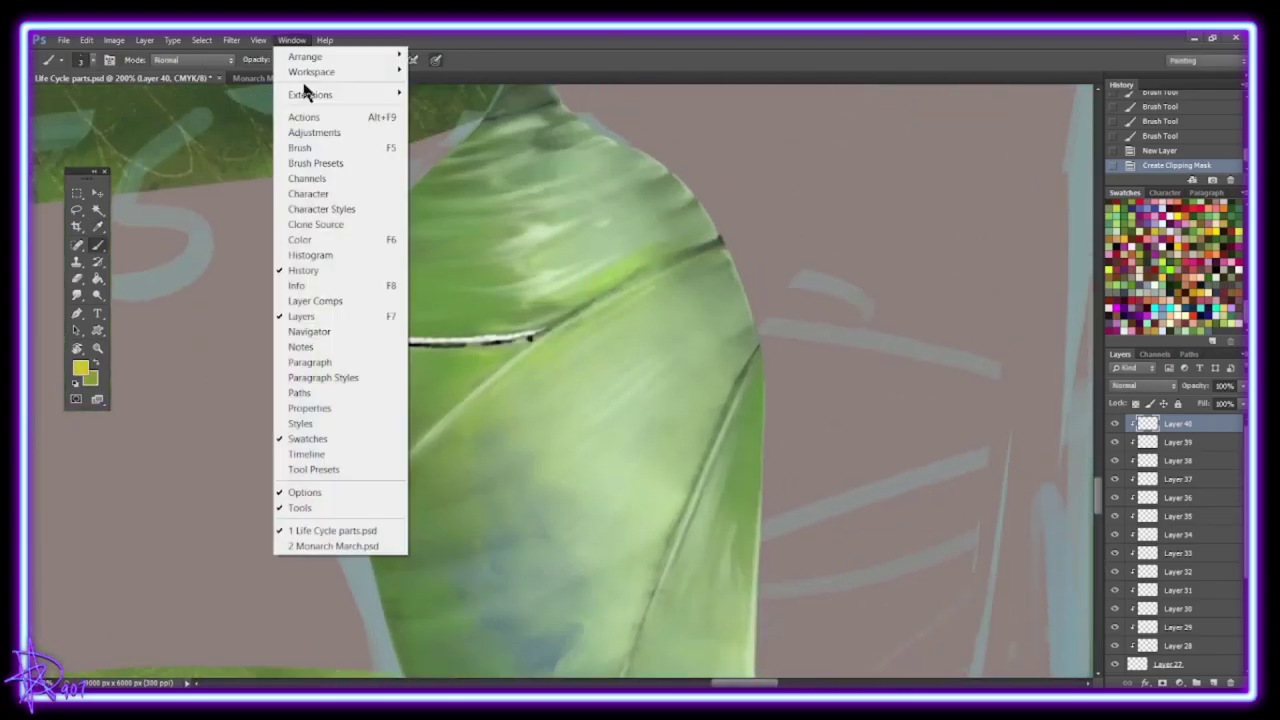
{"action": "left_click", "coordinate": [299, 147]}
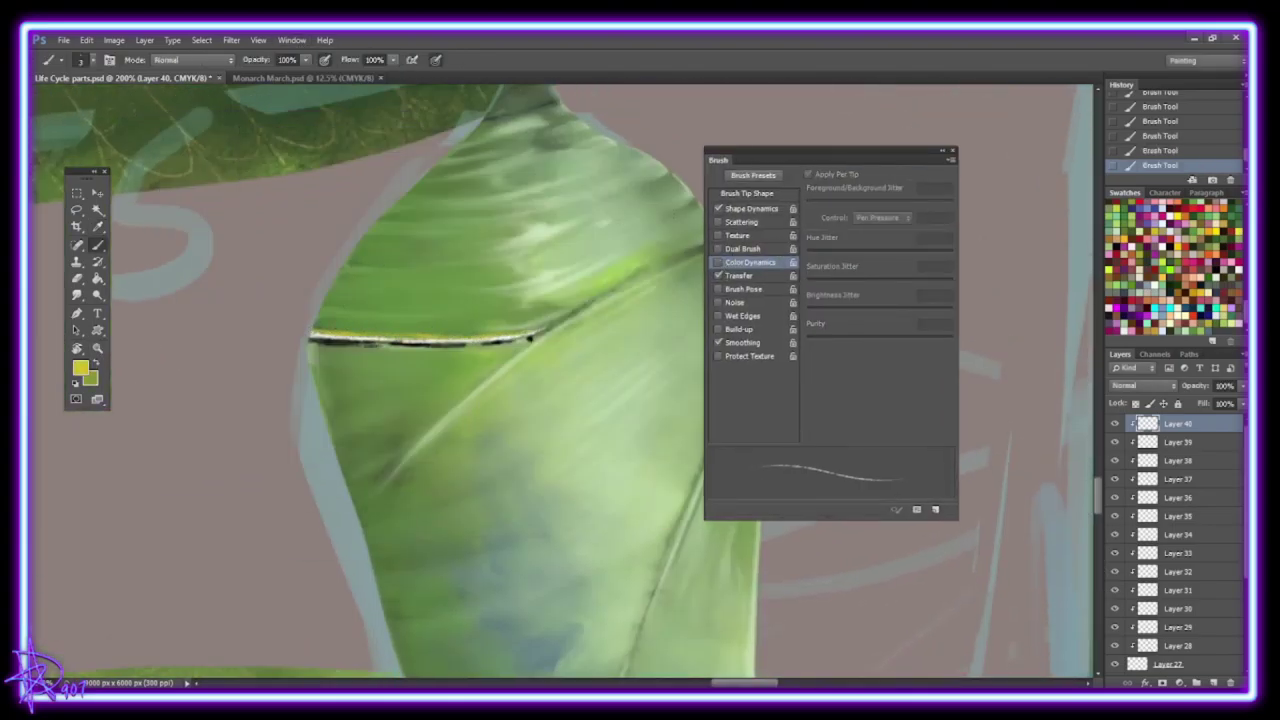
{"action": "key", "text": "F5"}
Pick a brighter yellow and paint gold along the left part of the band line.
{"action": "left_click", "coordinate": [80, 367]}
{"action": "left_click", "coordinate": [737, 240]}
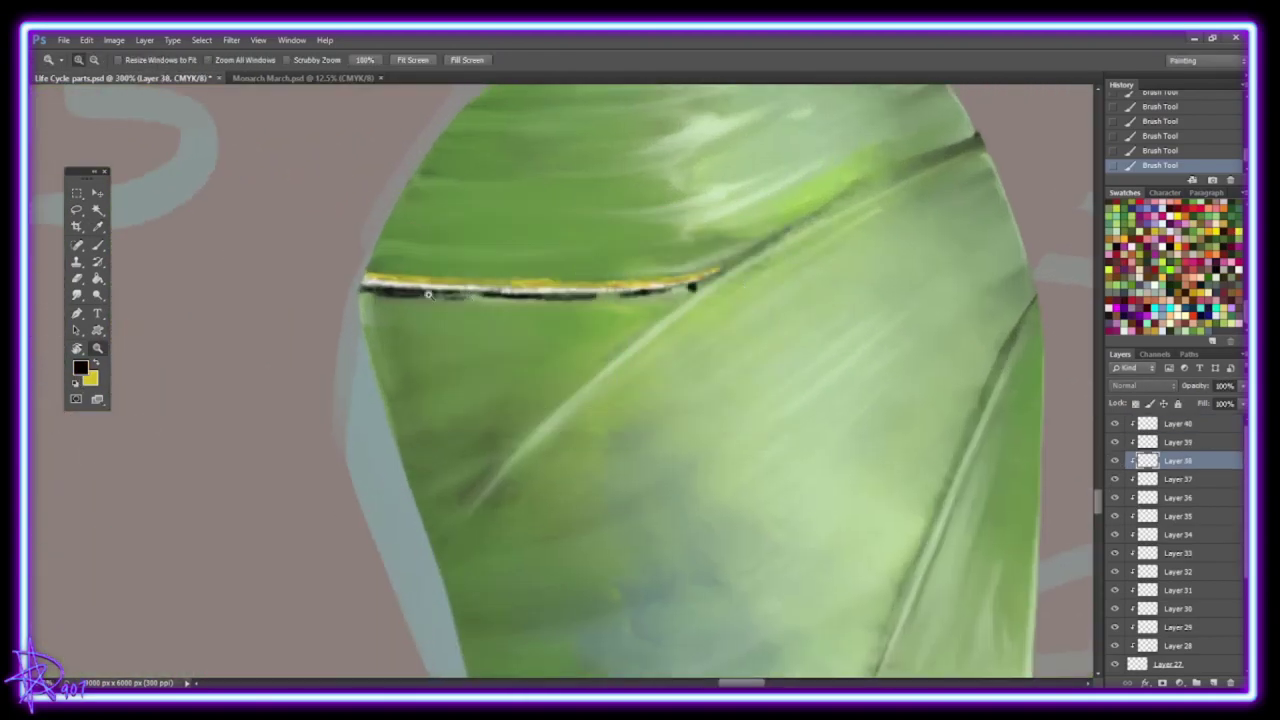
{"action": "key", "text": "b"}
{"action": "left_click_drag", "start_coordinate": [360, 291], "coordinate": [465, 296]}
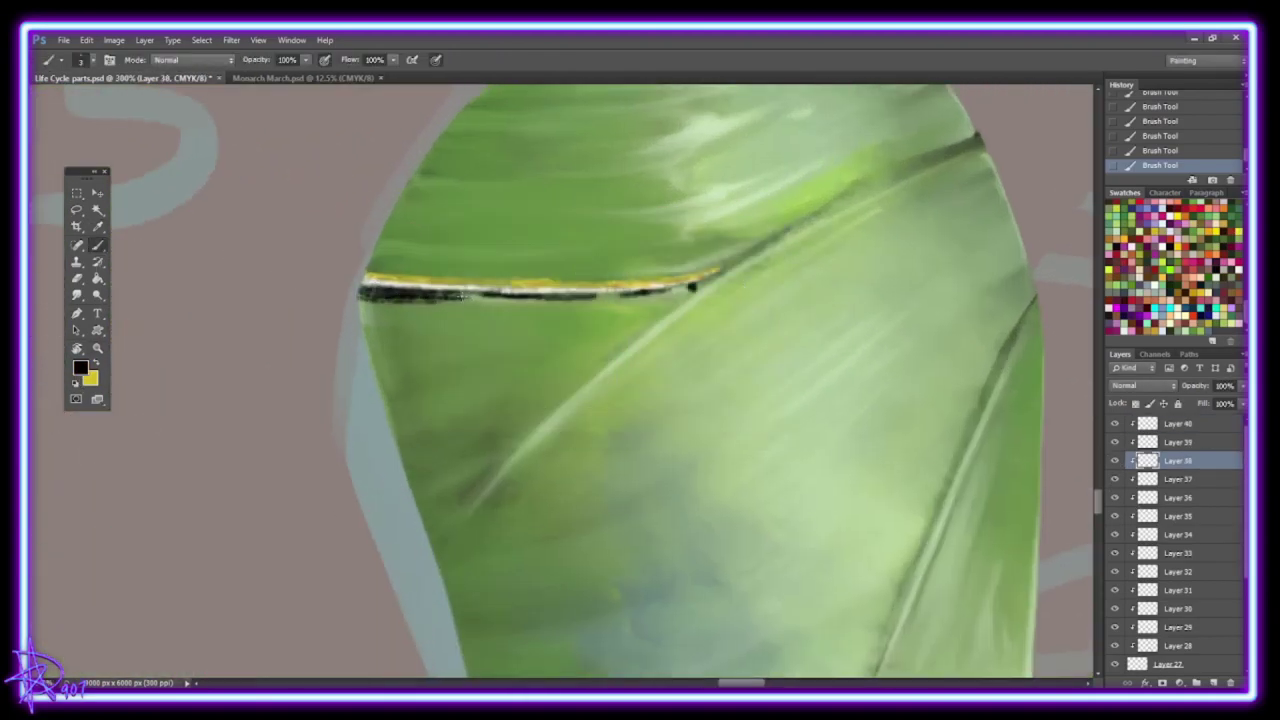
{"action": "double_click", "coordinate": [97, 347]}
{"action": "left_click", "coordinate": [96, 194]}
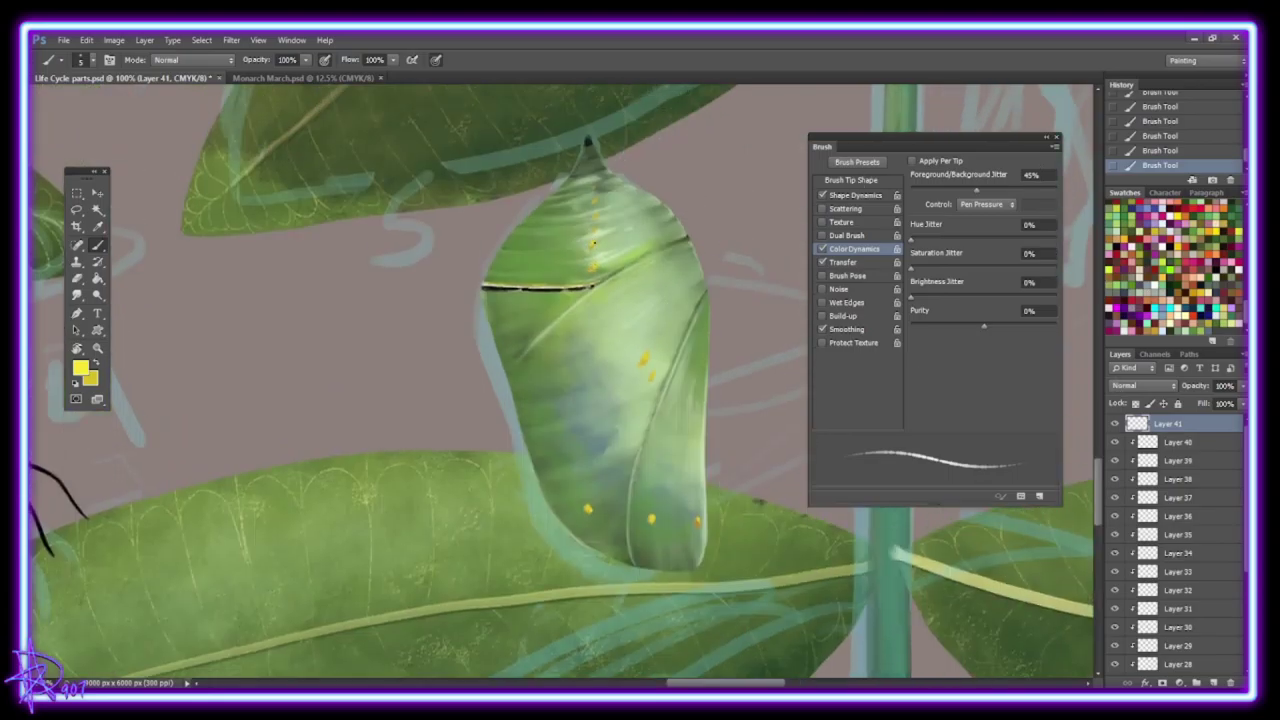
Add Bevel & Emboss with a green shadow colour to the gold dots layer.
{"action": "right_click", "coordinate": [1178, 423]}
{"action": "left_click", "coordinate": [1040, 192]}
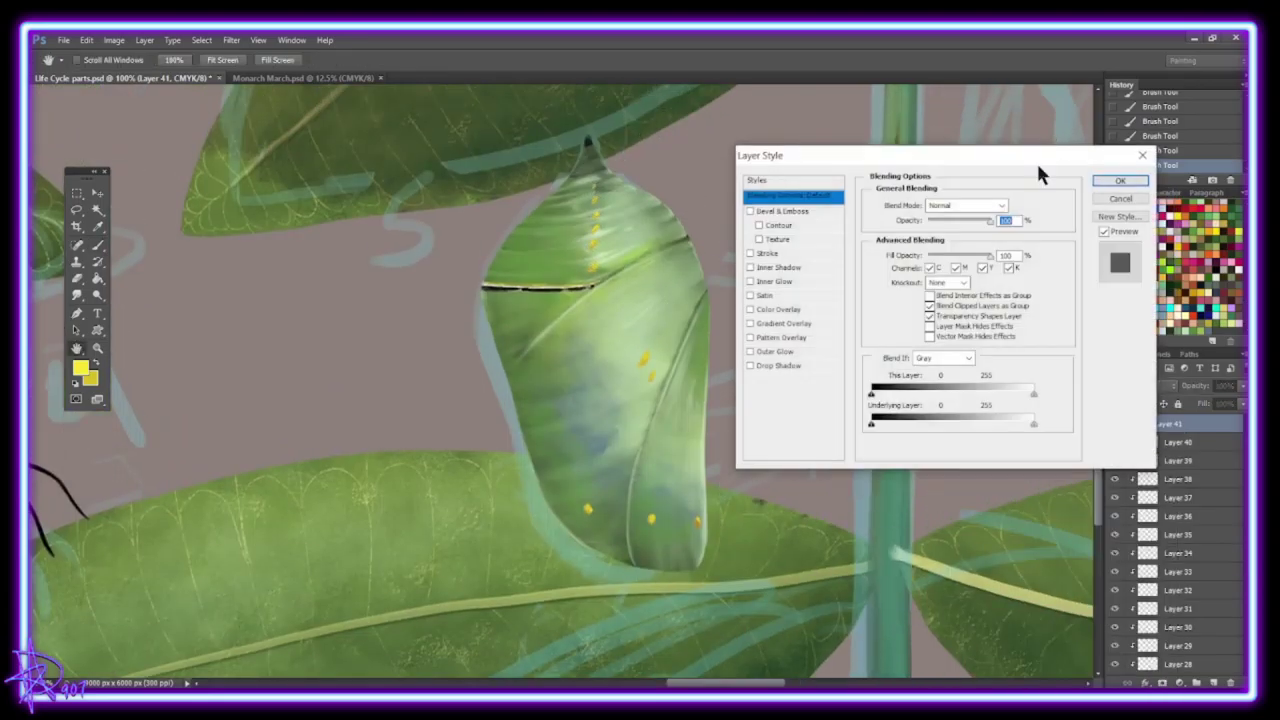
{"action": "left_click", "coordinate": [1019, 411]}
{"action": "key", "text": "Return"}
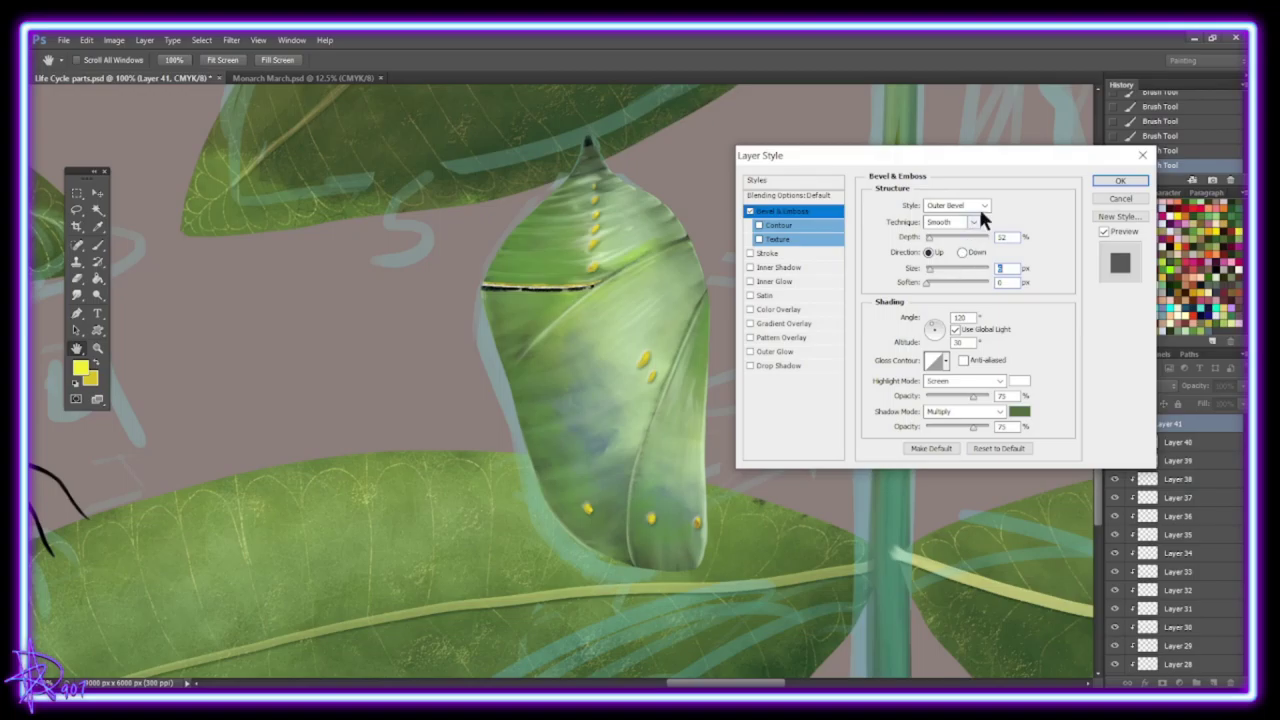
{"action": "key", "text": "Return"}
Close the brush settings, switch to a white brush, and zoom in, then back out.
{"action": "key", "text": "F5"}
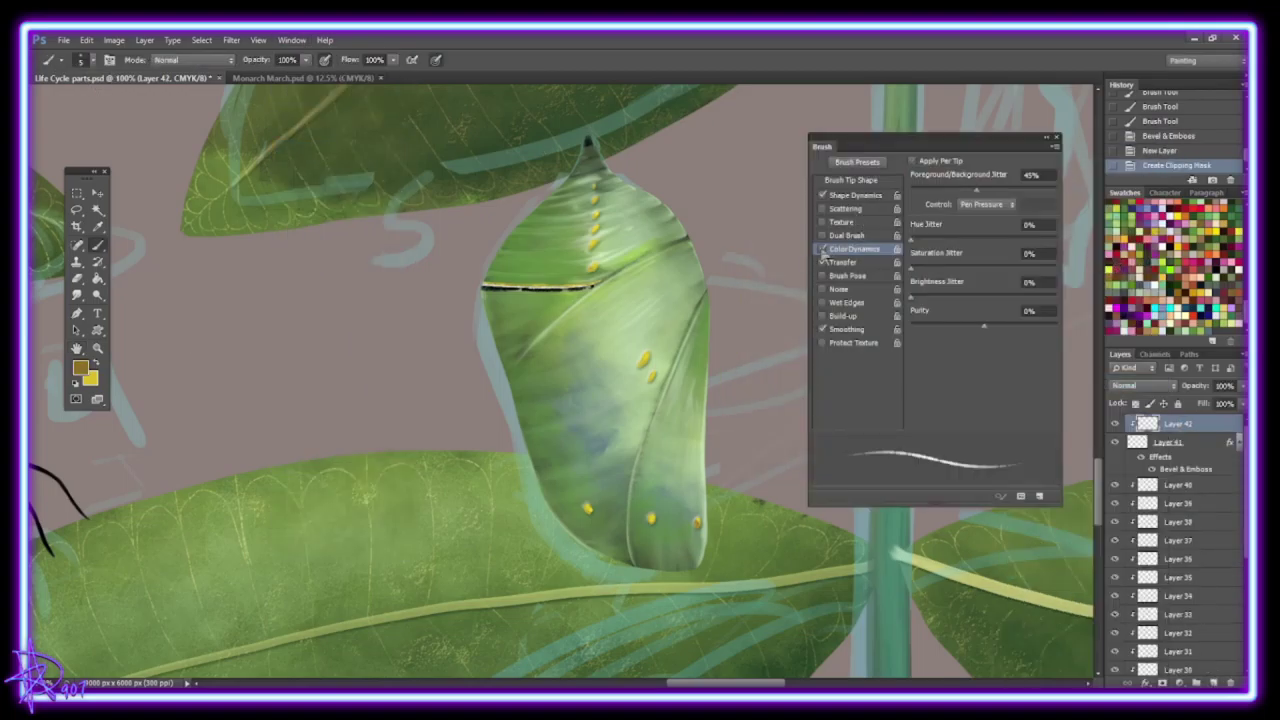
{"action": "key", "text": "F5"}
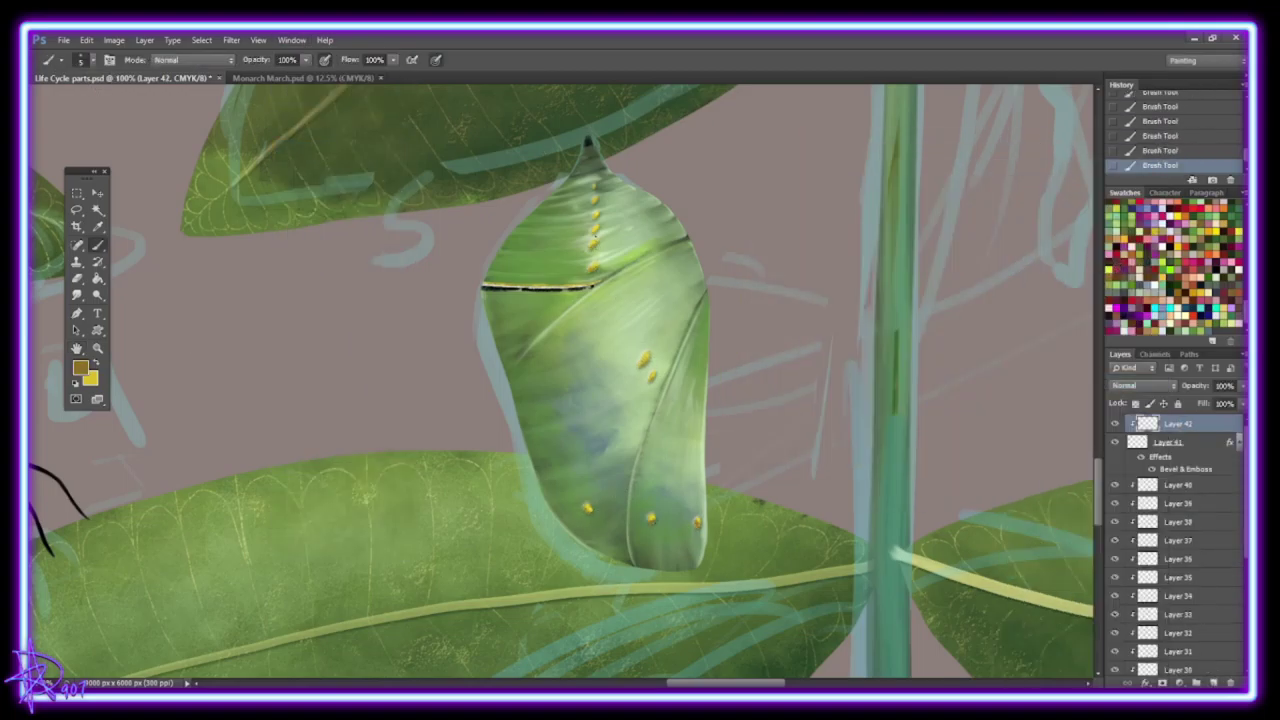
{"action": "key", "text": "z"}
{"action": "left_click", "coordinate": [703, 382]}
{"action": "key", "text": "b"}
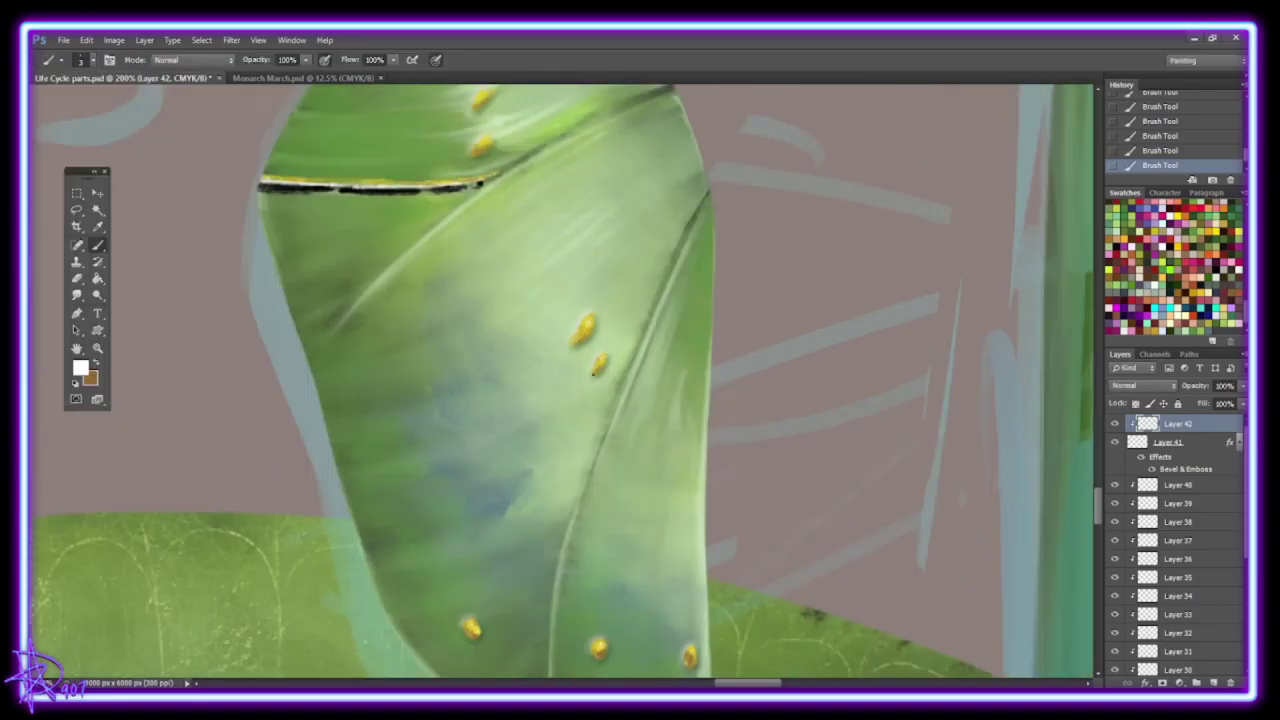
{"action": "scroll", "coordinate": [478, 402], "scroll_direction": "up", "scroll_amount": 2}
{"action": "scroll", "coordinate": [485, 347], "scroll_direction": "up", "scroll_amount": 3}
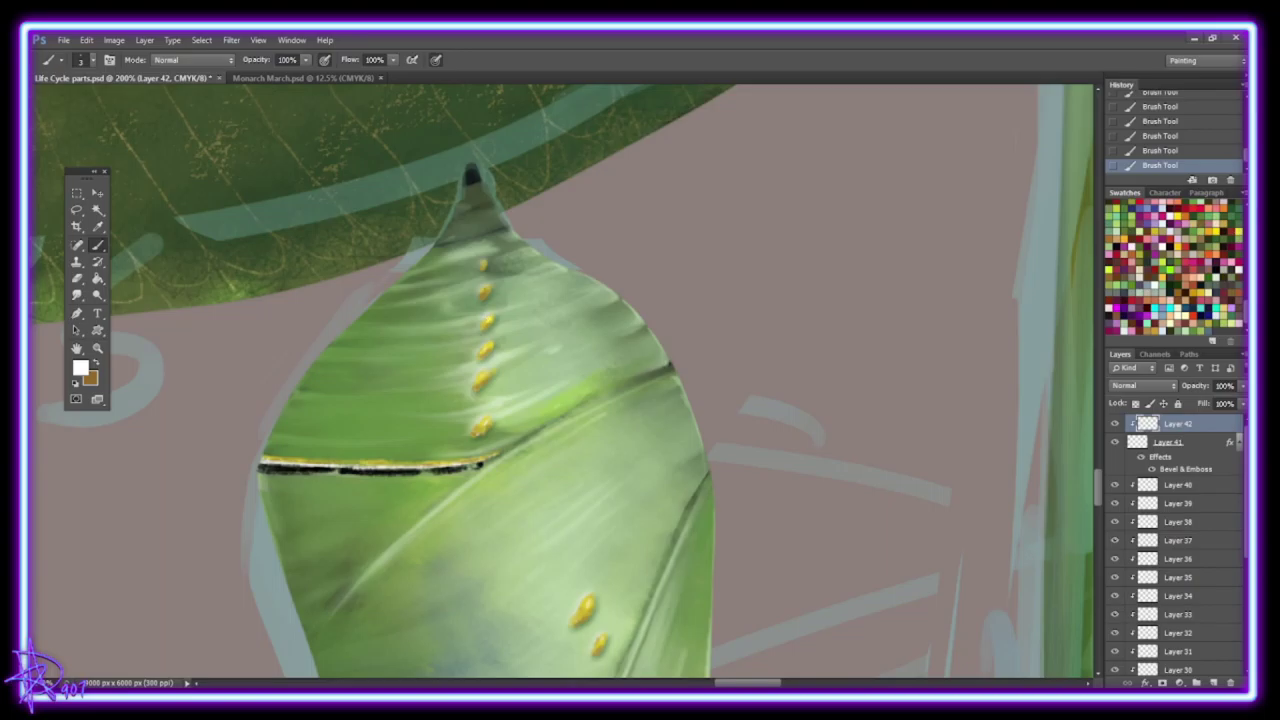
{"action": "key", "text": "z"}
{"action": "key", "text": "ctrl+minus"}
{"action": "key", "text": "ctrl+minus"}
{"action": "scroll", "coordinate": [1117, 641], "scroll_direction": "down", "scroll_amount": 5}
Hide the sketch layer and merge the chrysalis layers into one.
{"action": "left_click", "coordinate": [1116, 641]}
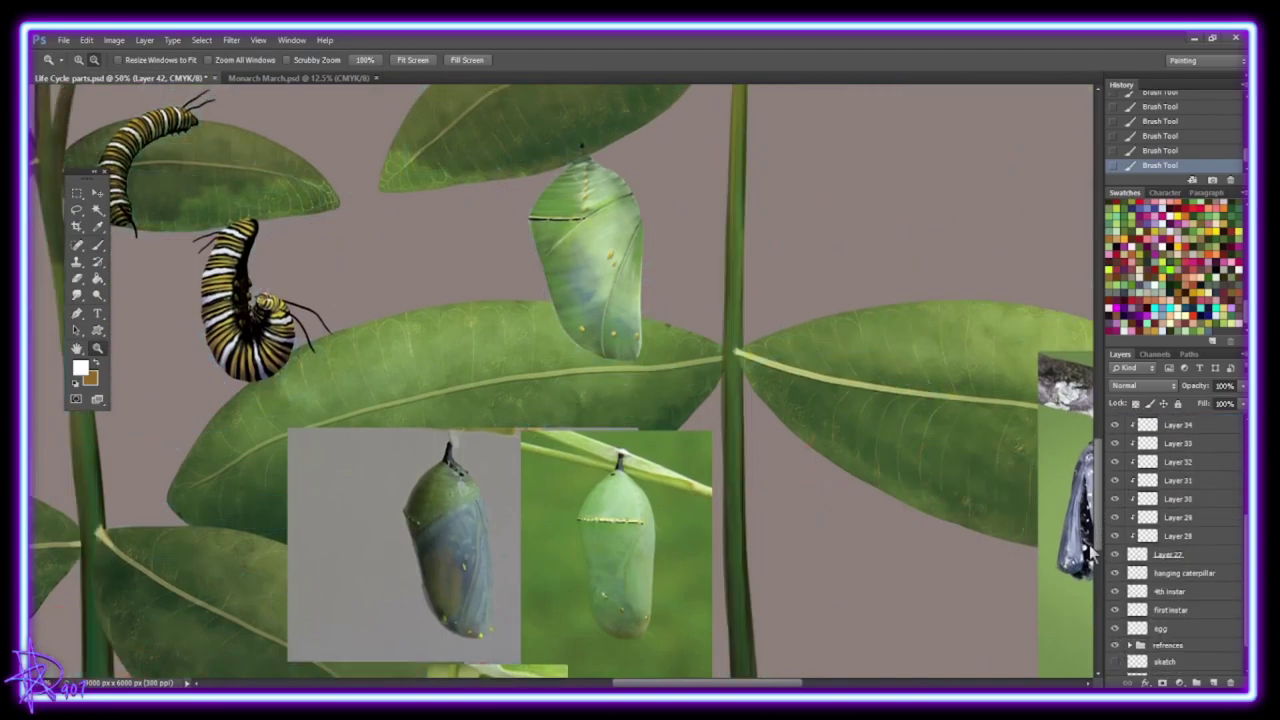
{"action": "left_click", "coordinate": [1178, 424], "text": "shift"}
{"action": "right_click", "coordinate": [1175, 480]}
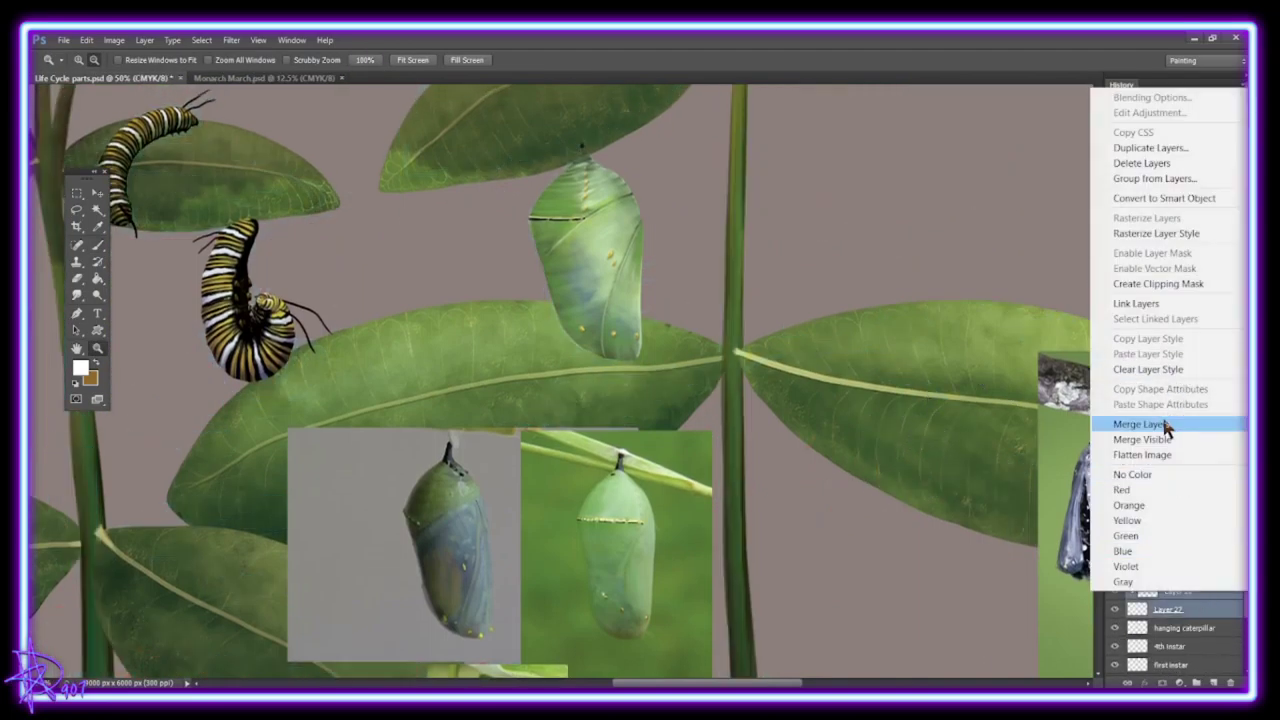
{"action": "left_click", "coordinate": [1106, 420]}
{"action": "key", "text": "ctrl+shift+x"}
Push the chrysalis's left edge slightly inward in Liquify.
{"action": "key", "text": "Return"}
{"action": "left_click", "coordinate": [618, 201]}
{"action": "left_click", "coordinate": [840, 470]}
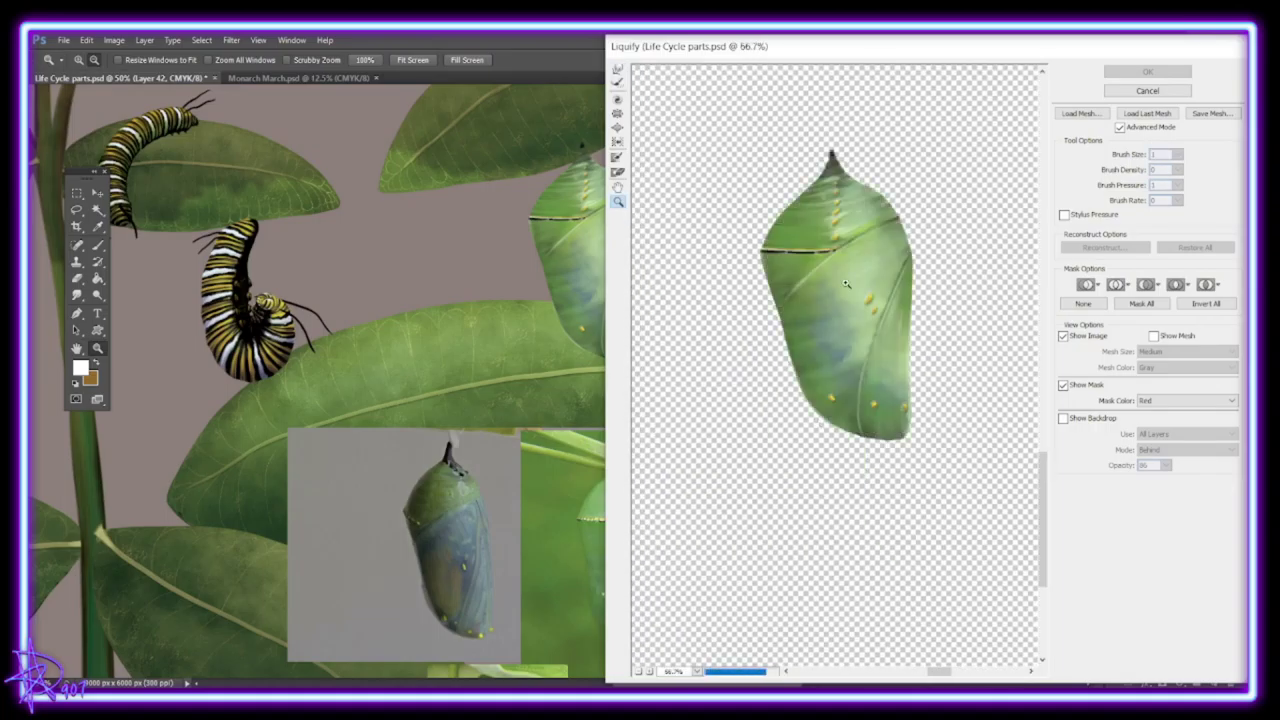
{"action": "left_click_drag", "start_coordinate": [703, 268], "coordinate": [726, 317]}
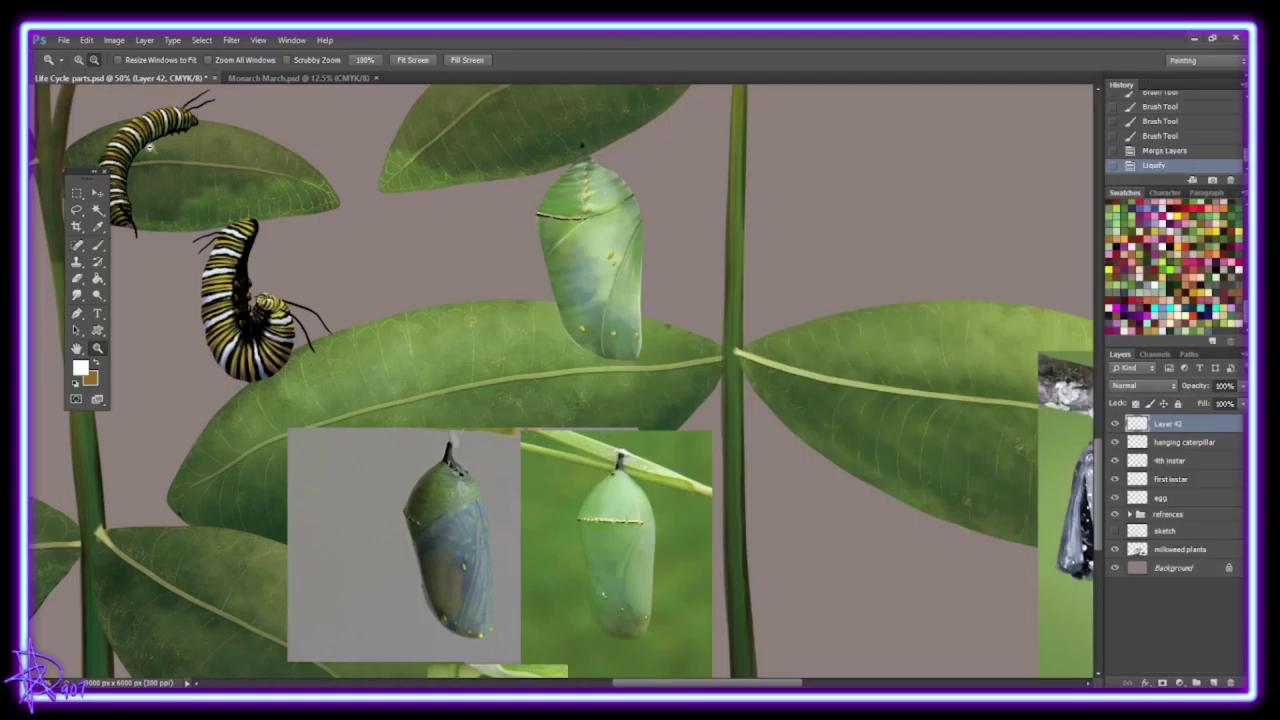
Browse to the folder holding the monarch butterfly art to open it.
{"action": "left_click", "coordinate": [63, 40]}
{"action": "left_click", "coordinate": [90, 62]}
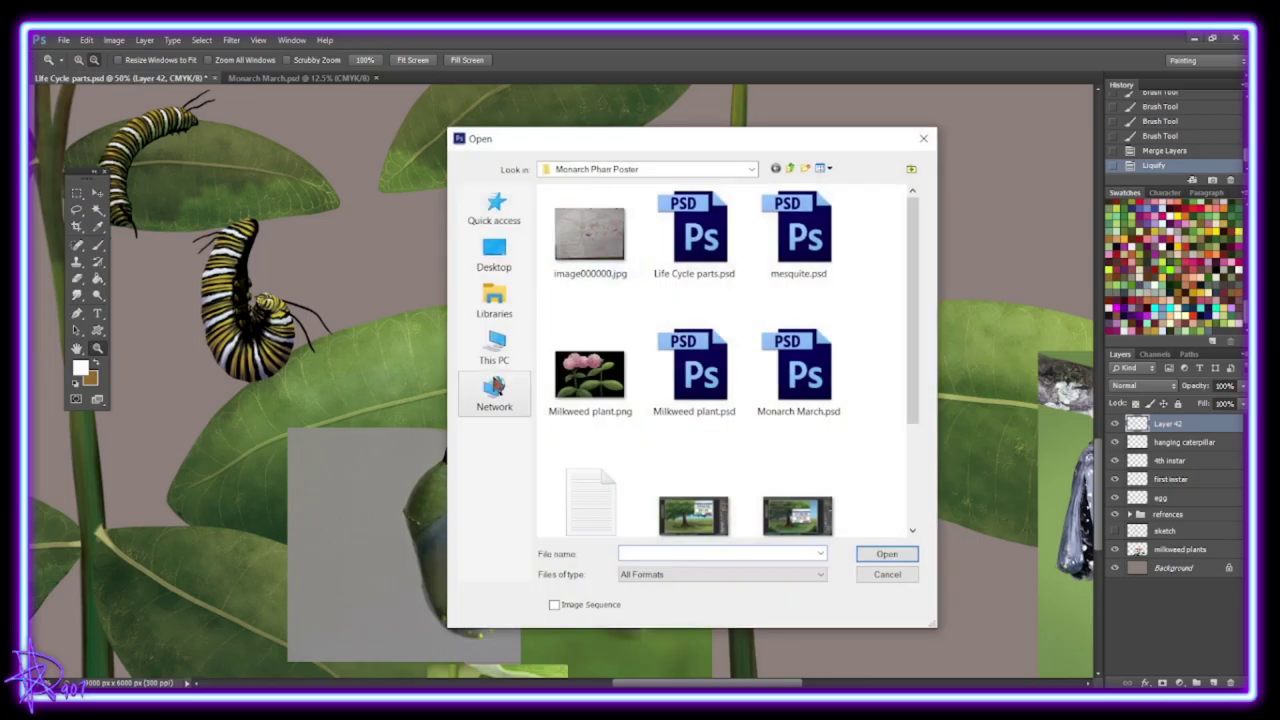
{"action": "double_click", "coordinate": [589, 409]}
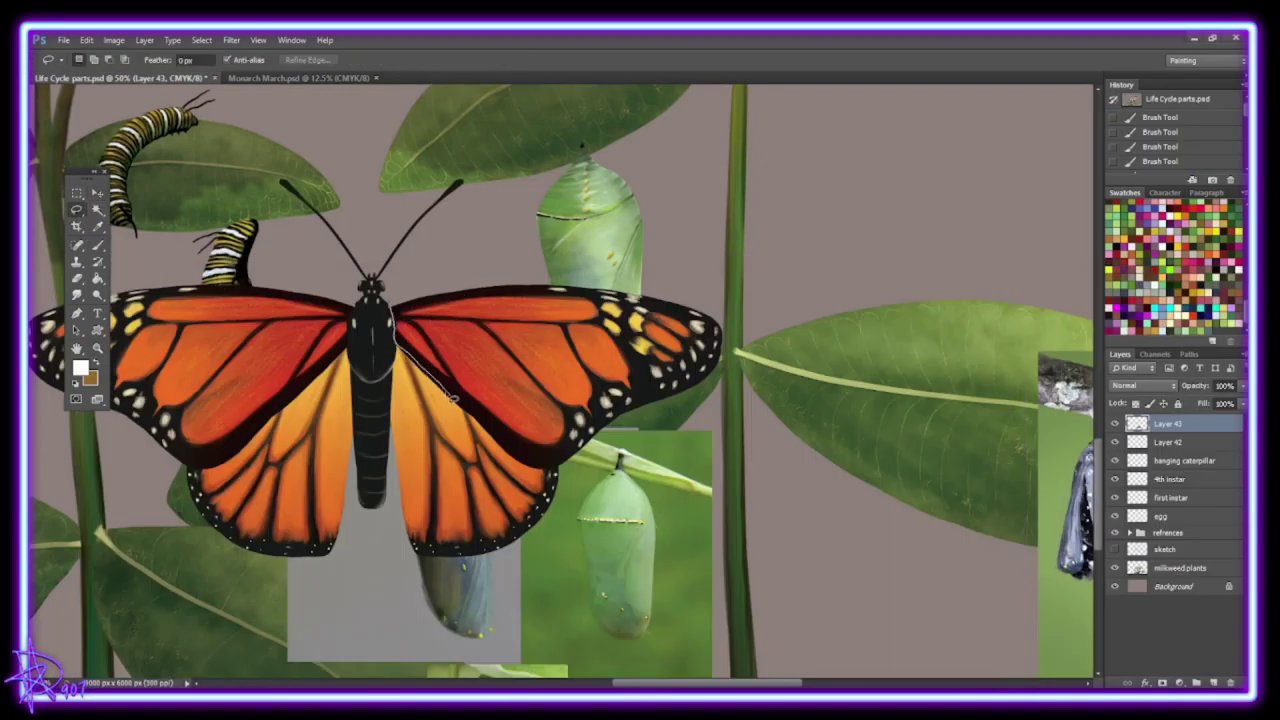
Paste the selected butterfly wing as its own layer, hide the full butterfly, and flip the wing vertically.
{"action": "key", "text": "ctrl+c"}
{"action": "key", "text": "ctrl+v"}
{"action": "left_click", "coordinate": [1115, 442]}
{"action": "left_click", "coordinate": [86, 40]}
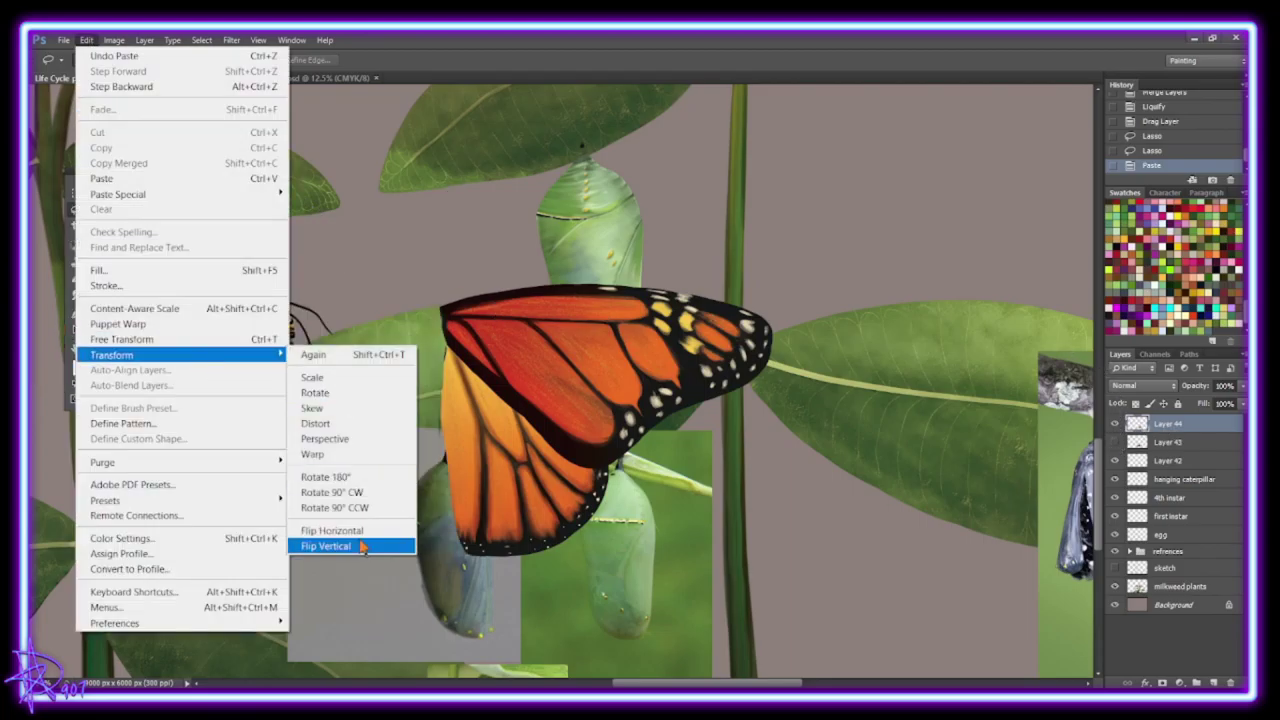
{"action": "left_click", "coordinate": [326, 546]}
Rotate and shrink the wing to chrysalis size and move it over the chrysalis.
{"action": "left_click", "coordinate": [86, 40]}
{"action": "left_click", "coordinate": [121, 339]}
{"action": "left_click", "coordinate": [86, 40]}
{"action": "left_click", "coordinate": [330, 531]}
{"action": "left_click_drag", "start_coordinate": [537, 365], "coordinate": [600, 340]}
Warp the wing's corners and tips to wrap it onto the chrysalis shape.
{"action": "left_click", "coordinate": [86, 40]}
{"action": "left_click", "coordinate": [330, 432]}
{"action": "left_click_drag", "start_coordinate": [562, 424], "coordinate": [617, 412]}
{"action": "left_click_drag", "start_coordinate": [645, 193], "coordinate": [672, 210]}
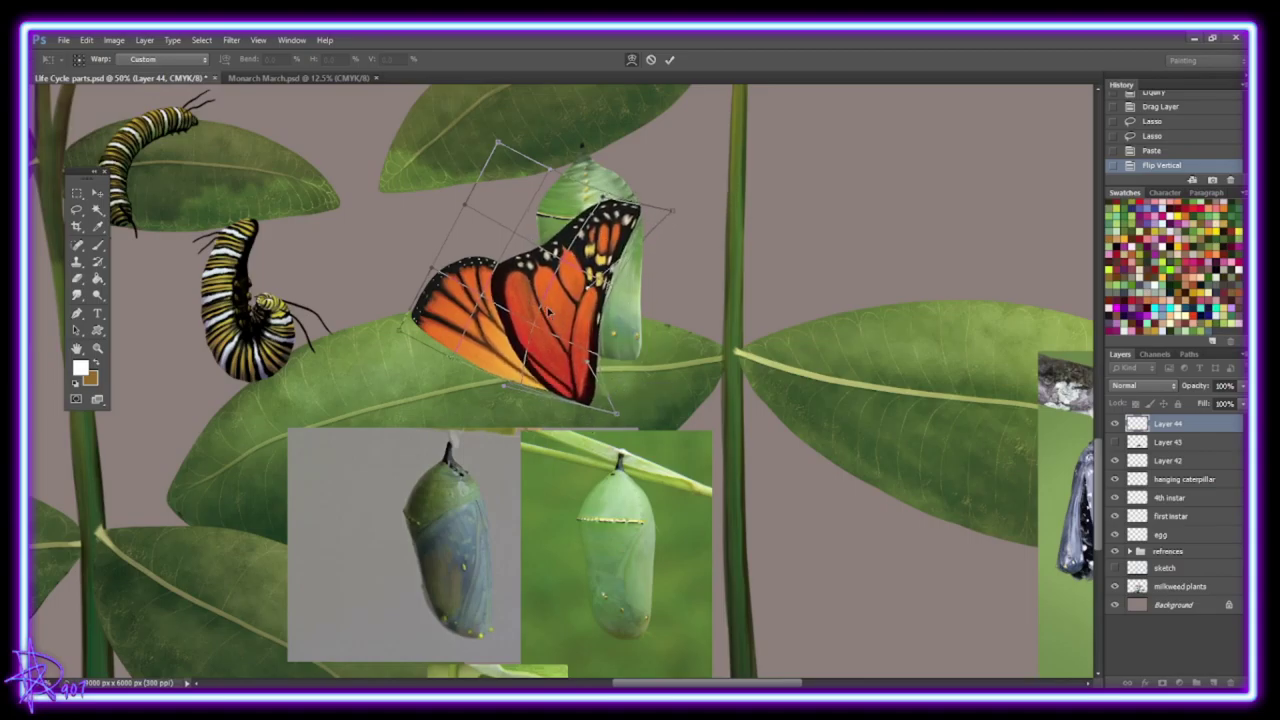
{"action": "left_click_drag", "start_coordinate": [549, 312], "coordinate": [575, 300]}
{"action": "left_click_drag", "start_coordinate": [497, 143], "coordinate": [507, 158]}
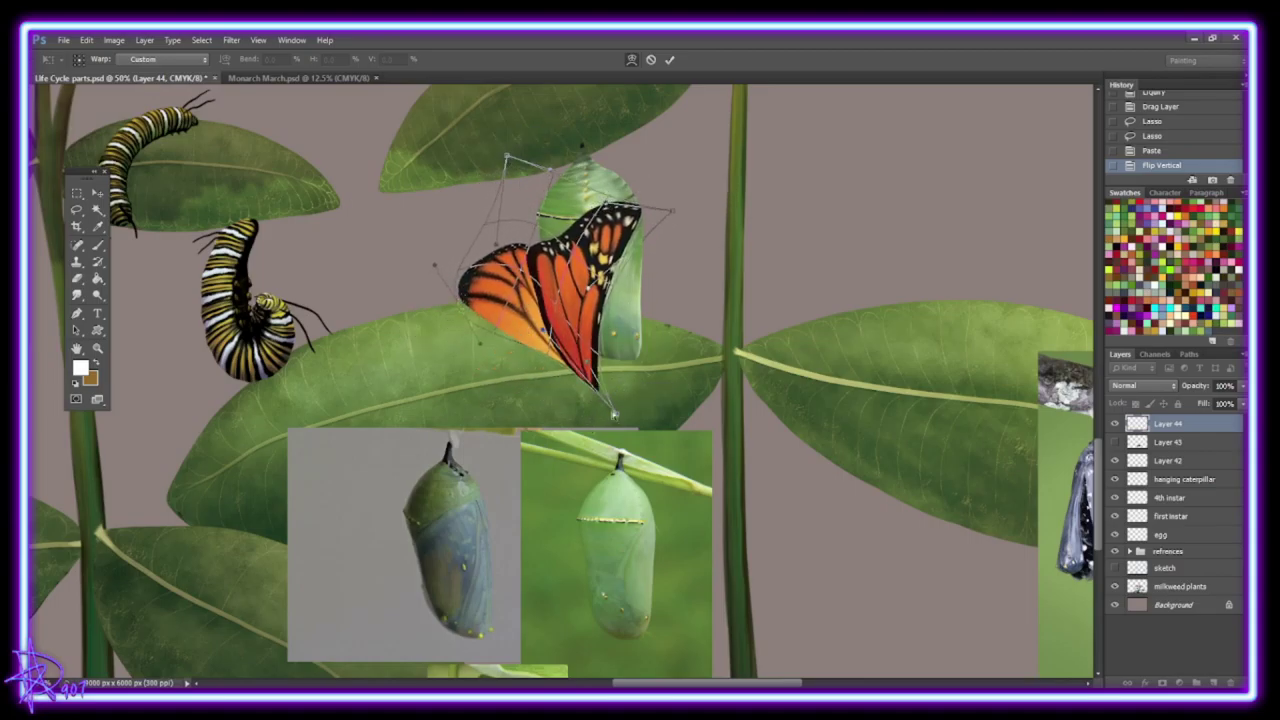
{"action": "key", "text": "Return"}
Move the wing layer beneath the butterfly, clip it to the chrysalis, and add a clipped tint layer.
{"action": "key", "text": "ctrl+bracketleft"}
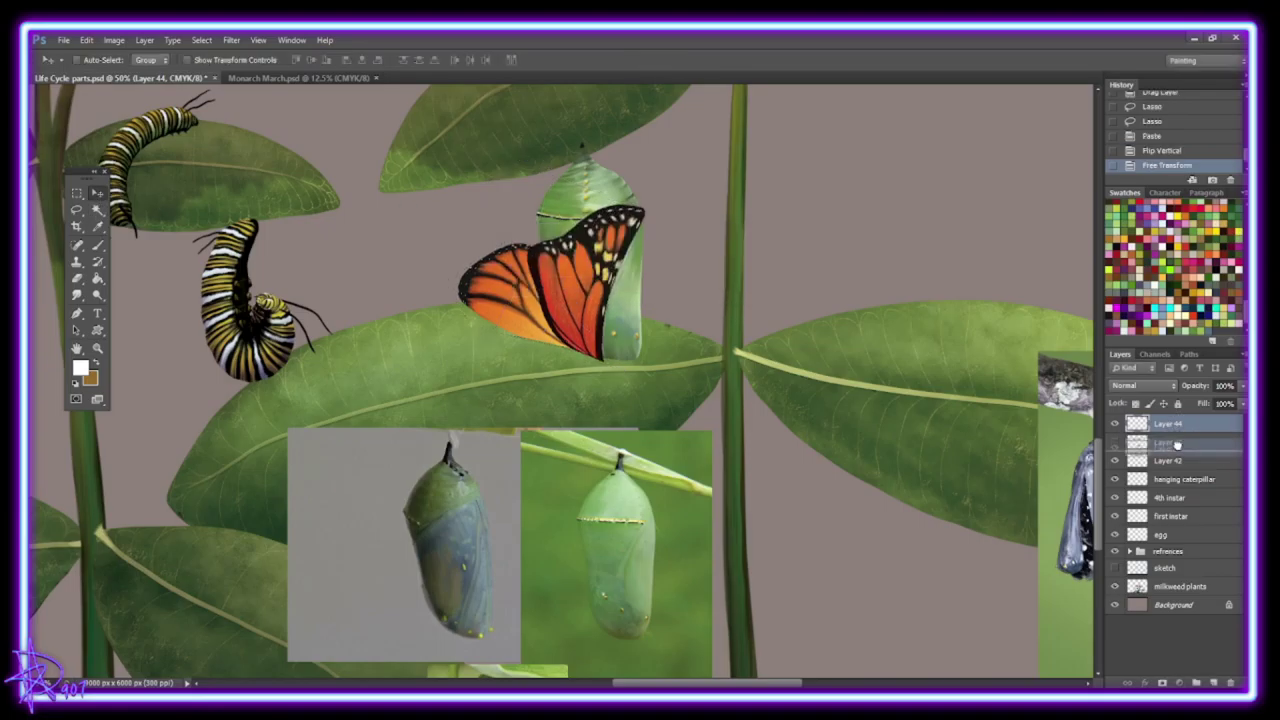
{"action": "key", "text": "ctrl+alt+g"}
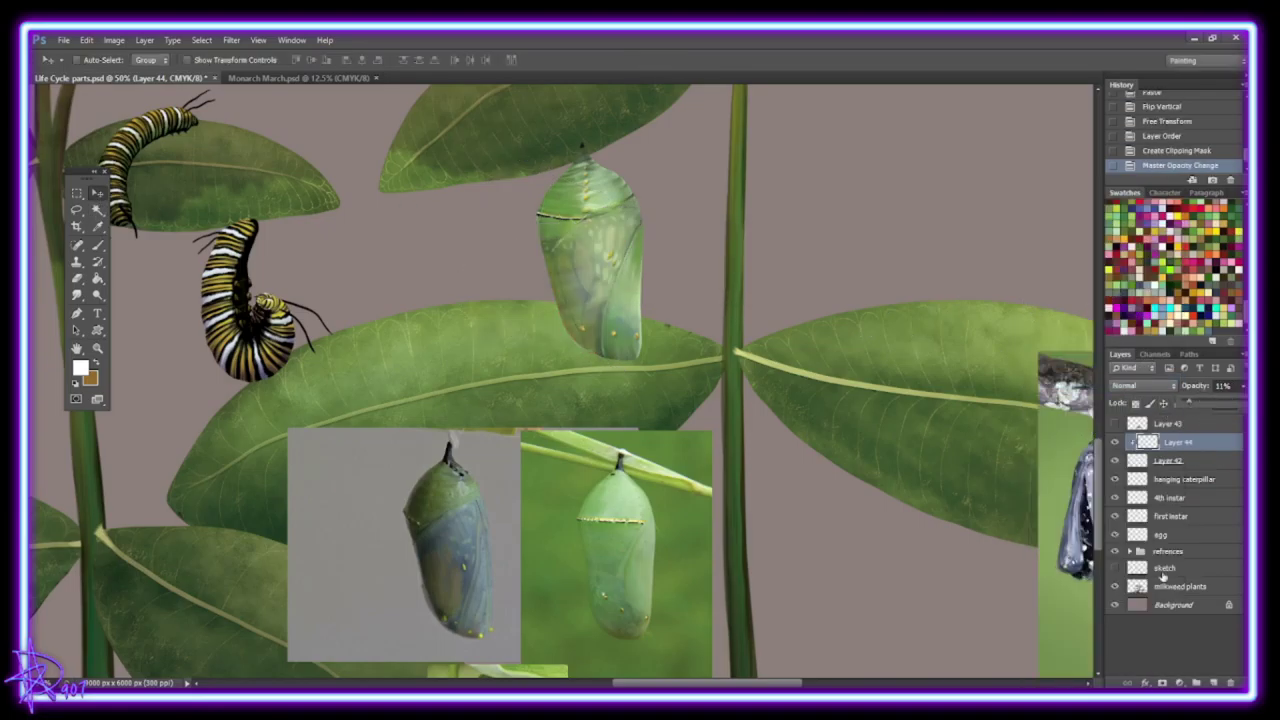
{"action": "key", "text": "ctrl+shift+alt+n"}
{"action": "key", "text": "ctrl+alt+g"}
Lay a bluish gradient over the chrysalis bottom and blend it in Multiply mode.
{"action": "key", "text": "g"}
{"action": "left_click_drag", "start_coordinate": [598, 350], "coordinate": [614, 153]}
{"action": "left_click", "coordinate": [1145, 386]}
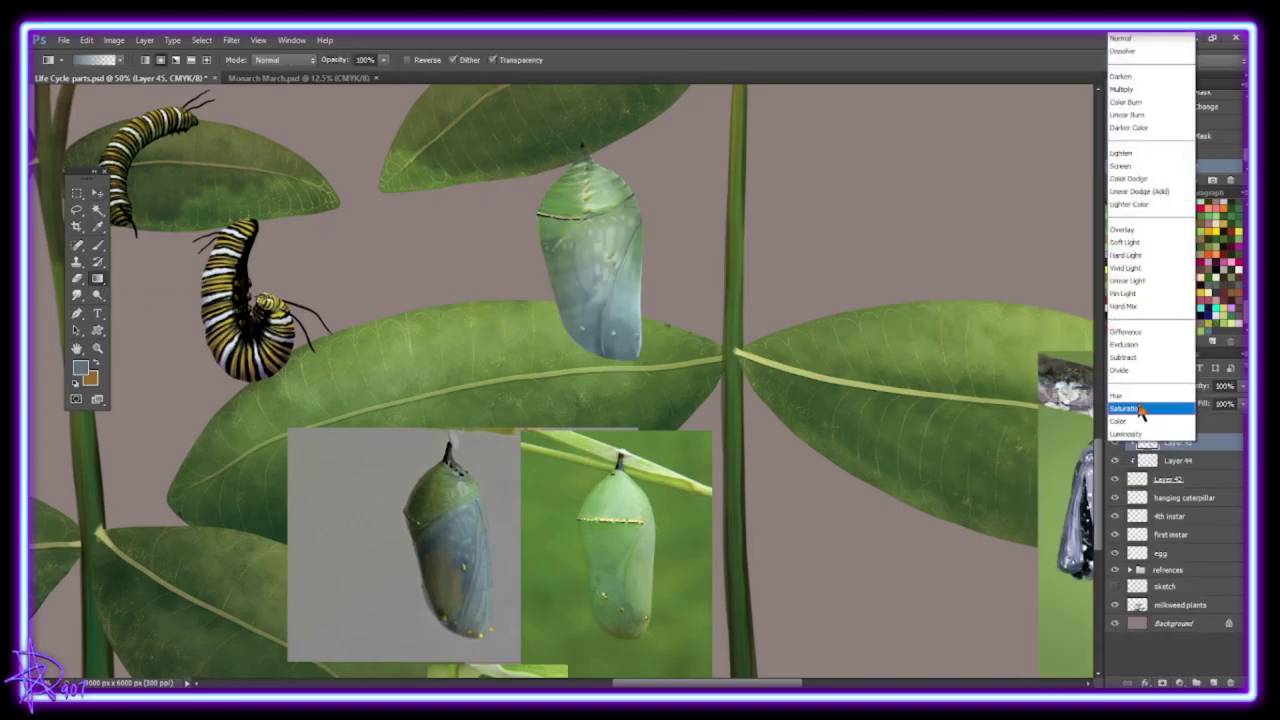
{"action": "left_click", "coordinate": [1143, 409]}
Zoom into the lower chrysalis and enlarge the brush for mask painting.
{"action": "scroll", "coordinate": [1140, 386], "scroll_direction": "up", "scroll_amount": 5}
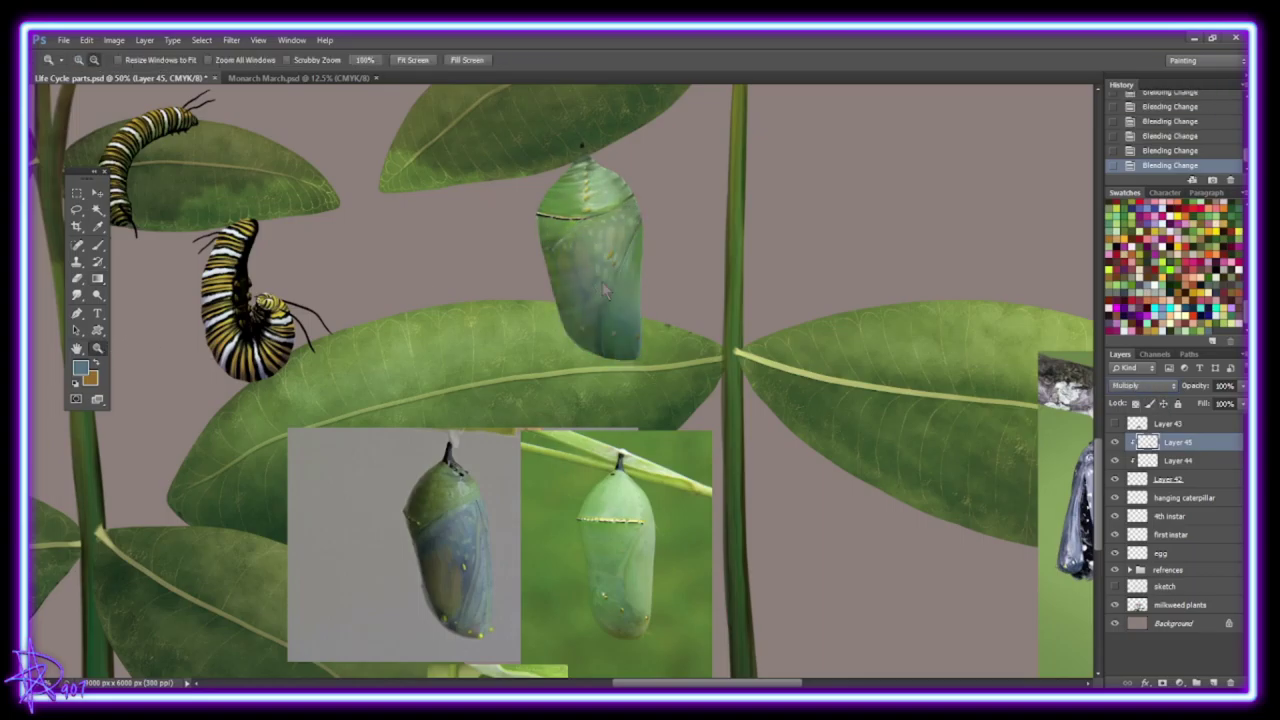
{"action": "left_click_drag", "start_coordinate": [594, 285], "coordinate": [785, 276]}
{"action": "left_click", "coordinate": [97, 62]}
{"action": "left_click", "coordinate": [615, 523]}
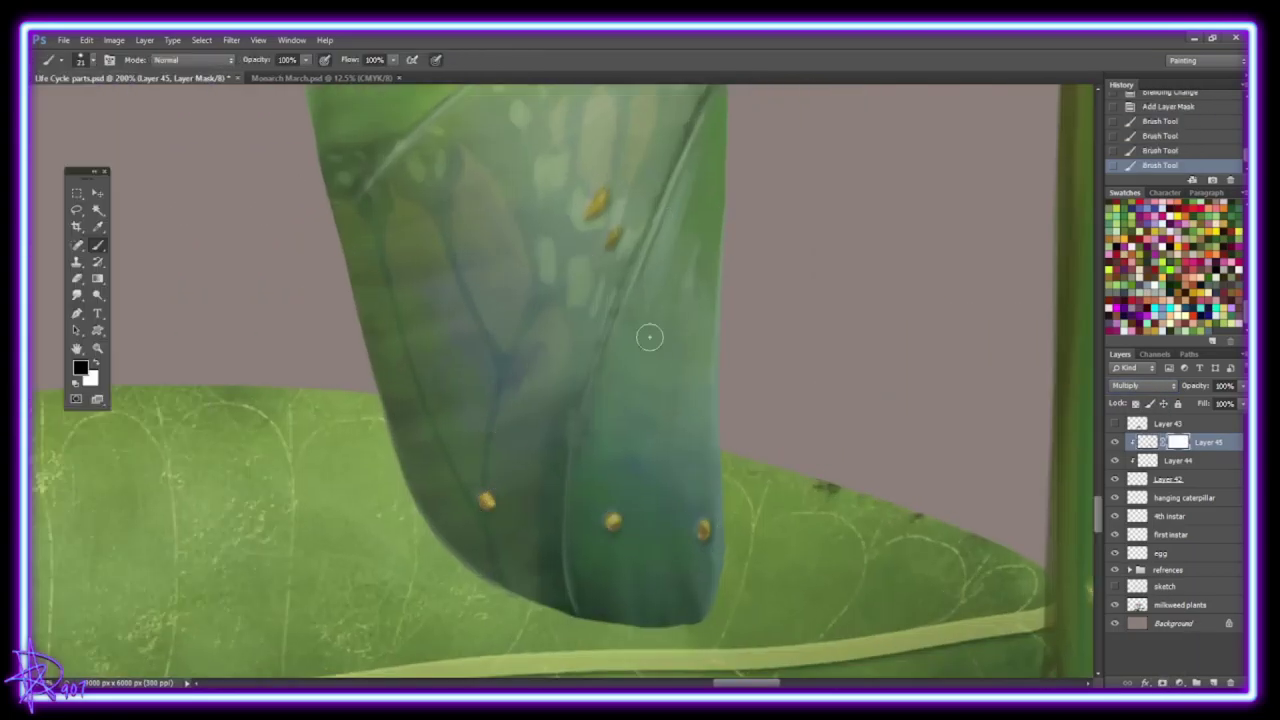